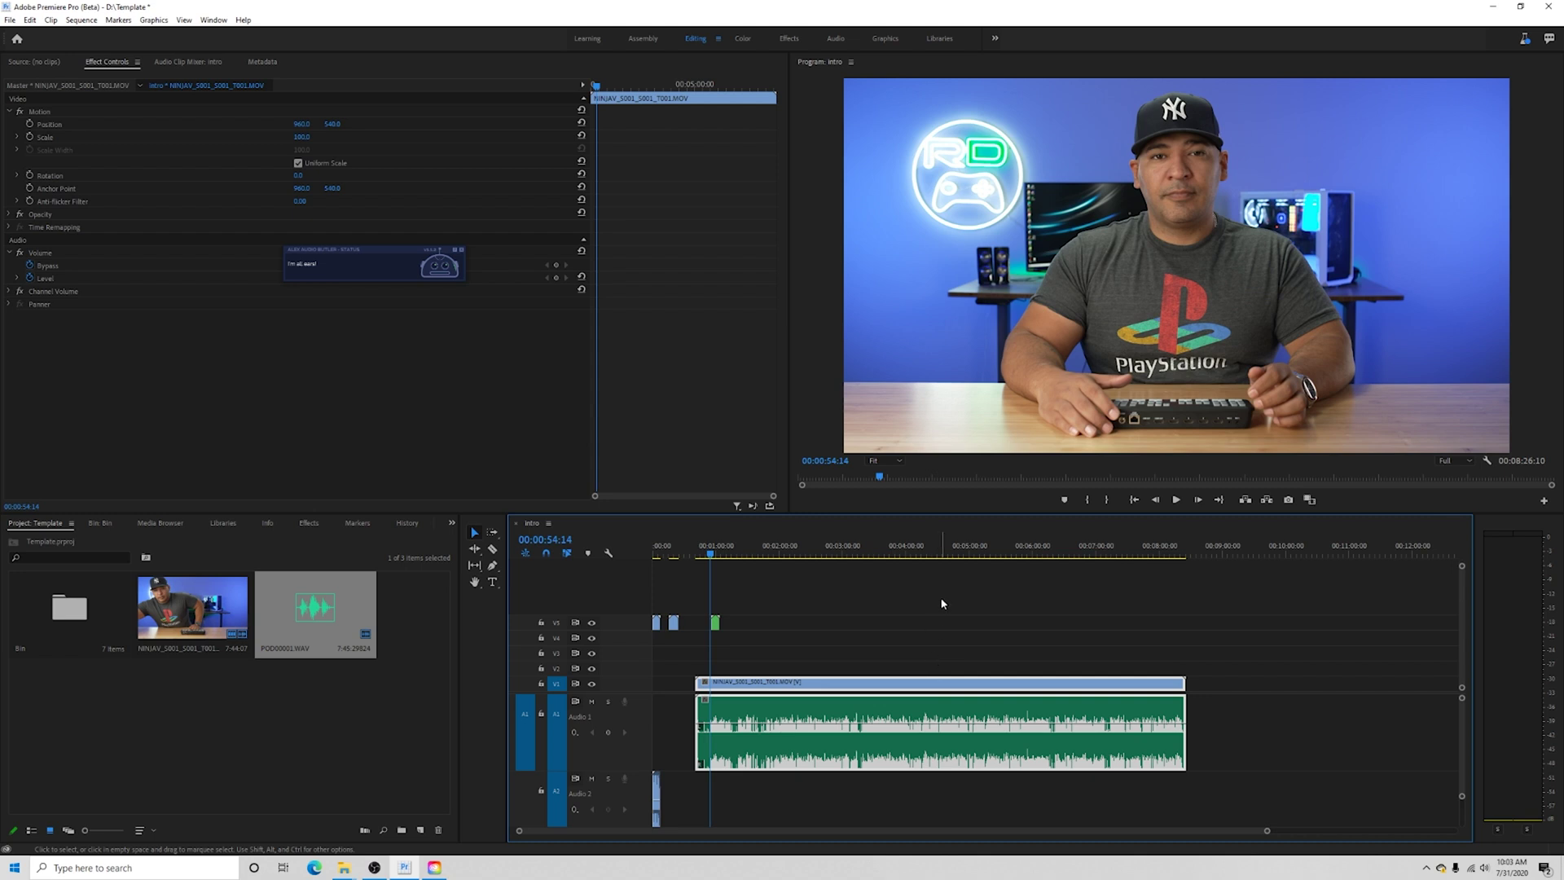
# Run Scene Edit Detection on the long interview clip at High Sensitivity, also cutting linked audio.
pyautogui.moveTo(899, 605); pyautogui.dragTo(952, 692)
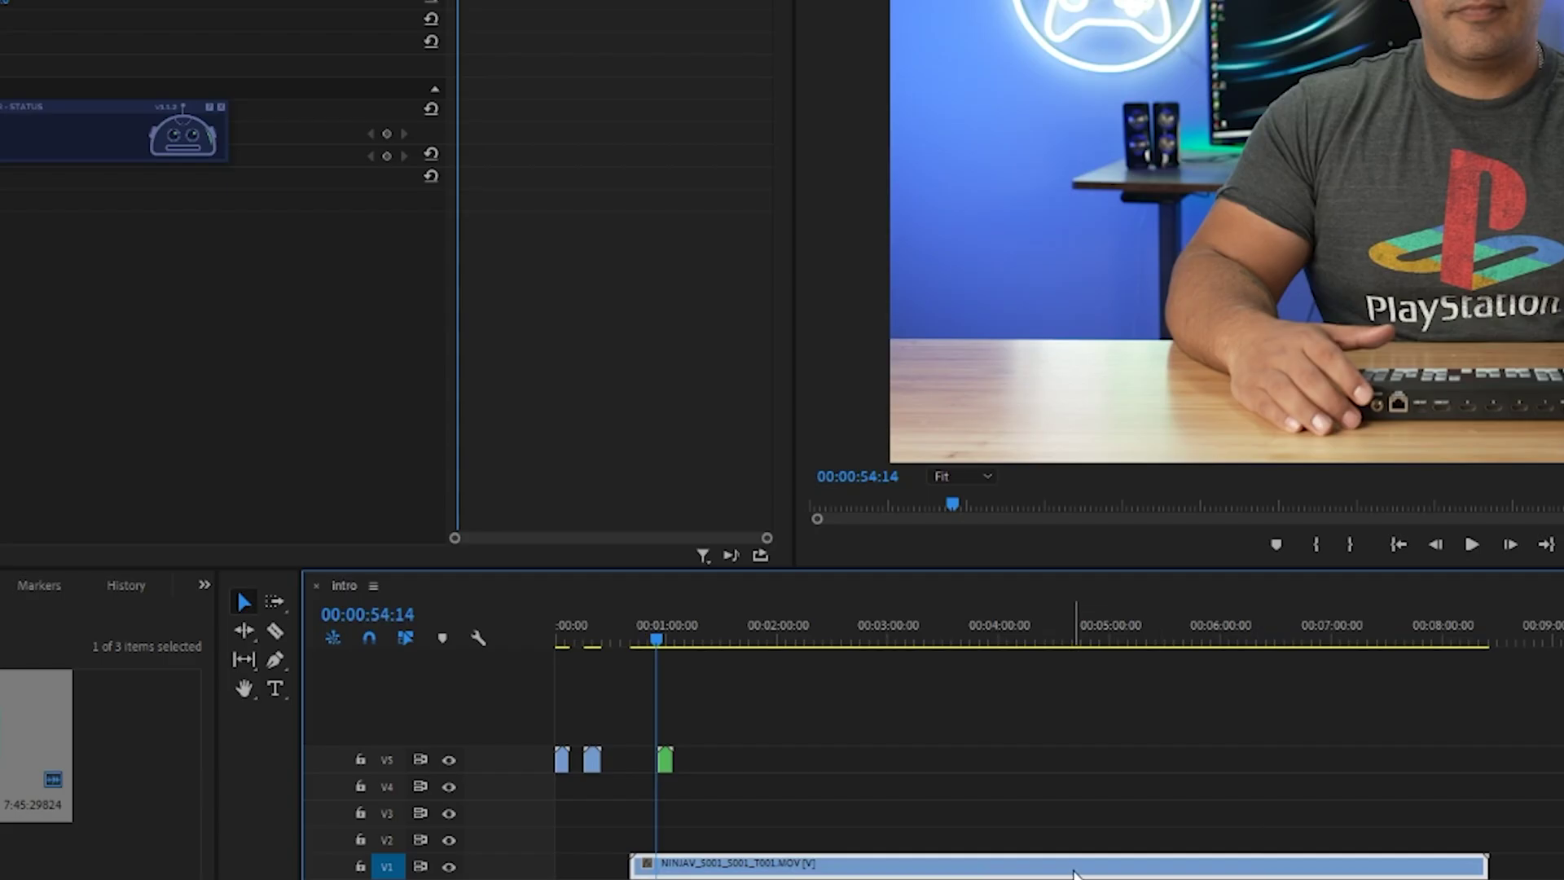
pyautogui.rightClick(1074, 874)
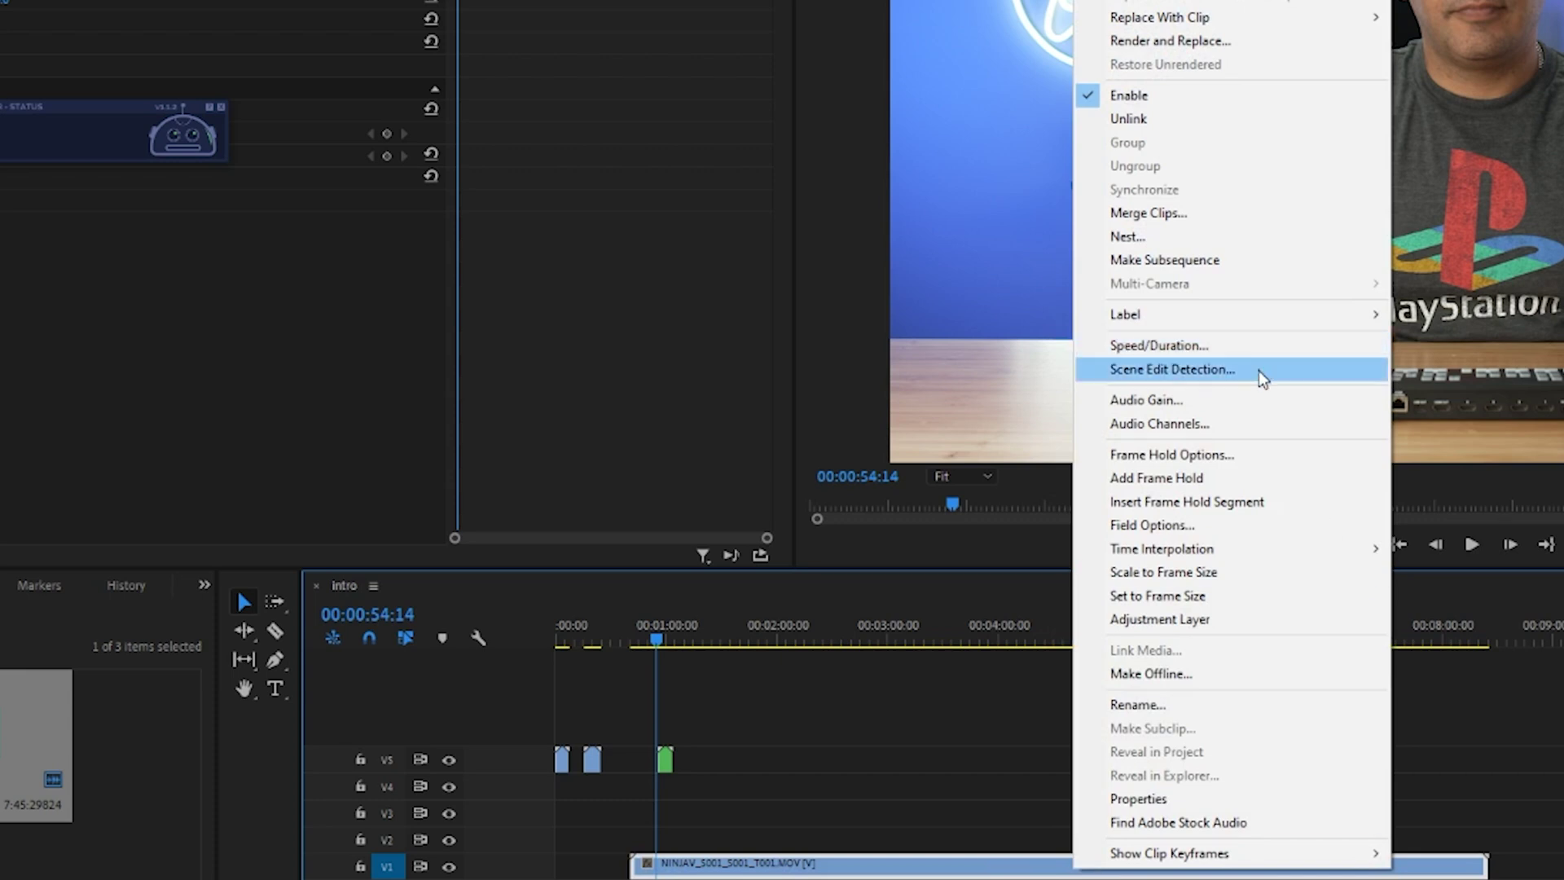
pyautogui.click(1185, 371)
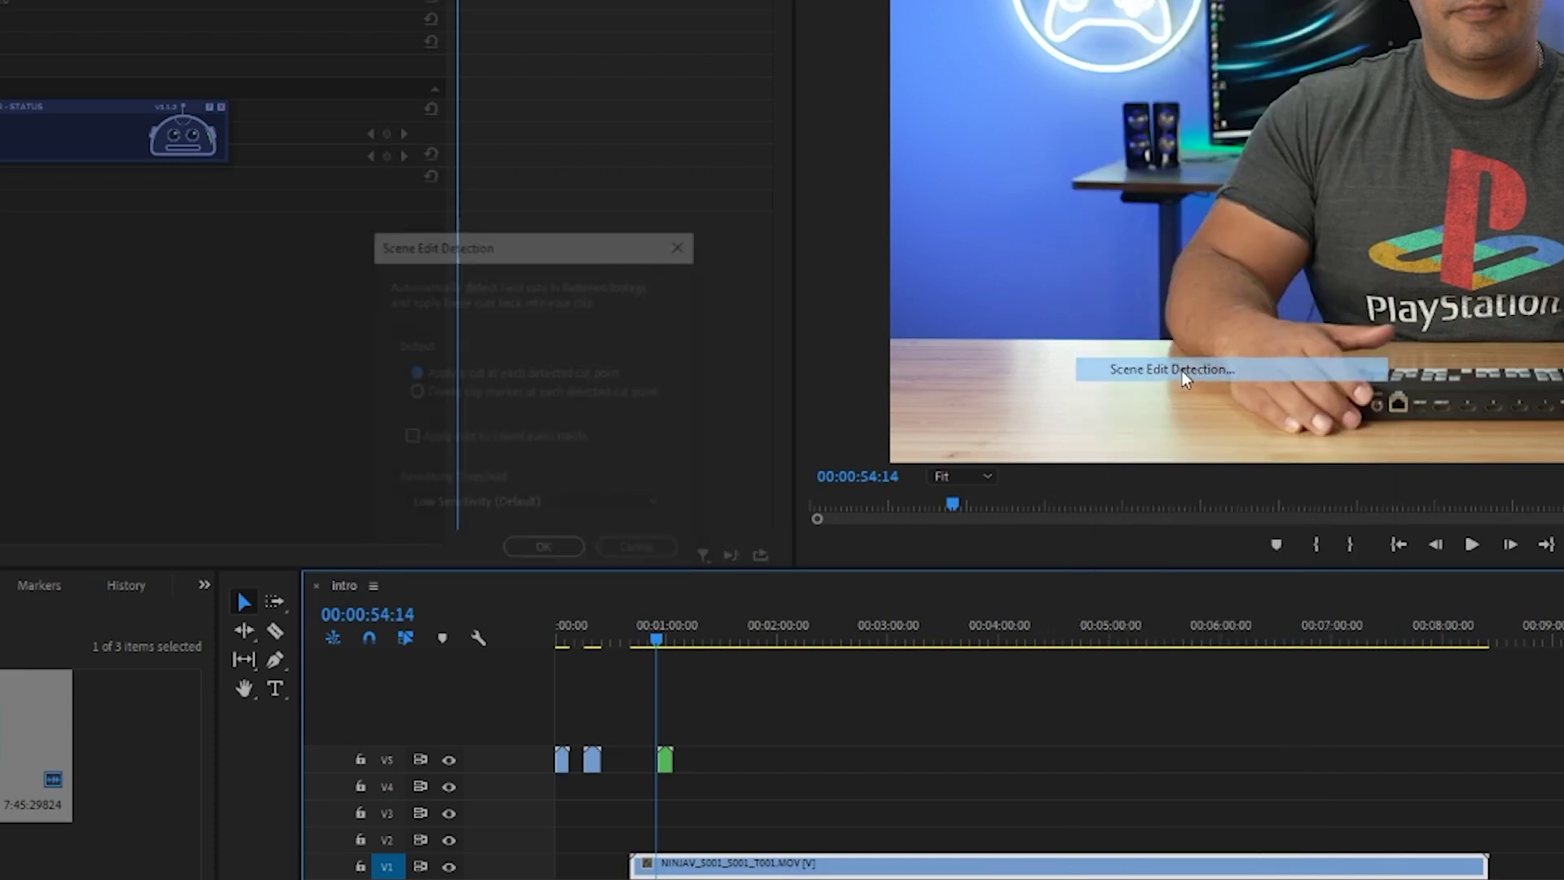
pyautogui.click(487, 510)
pyautogui.click(491, 579)
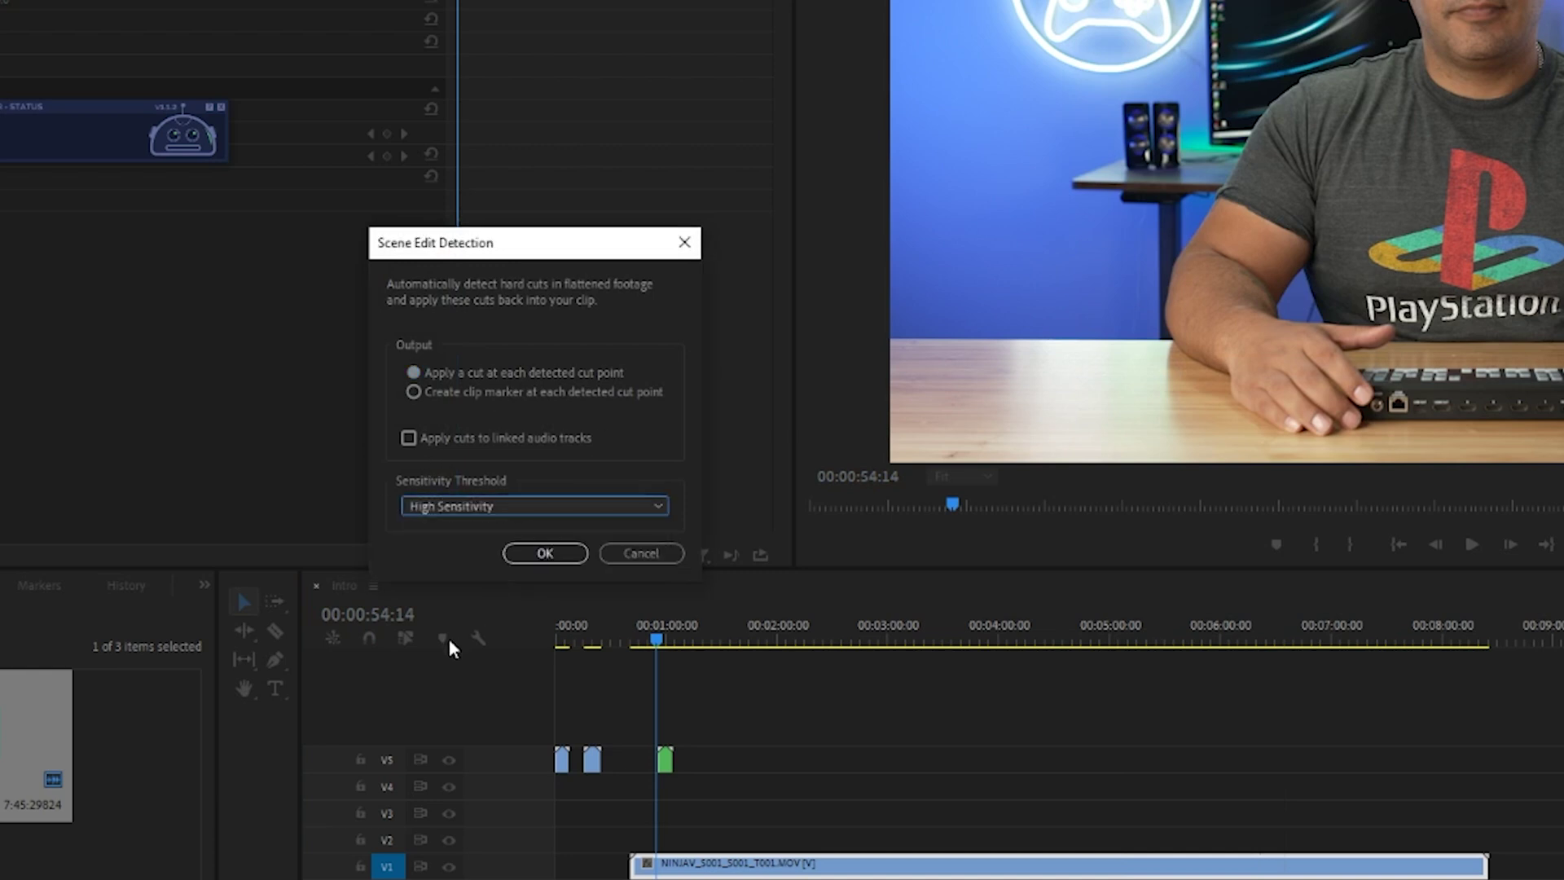
pyautogui.click(408, 438)
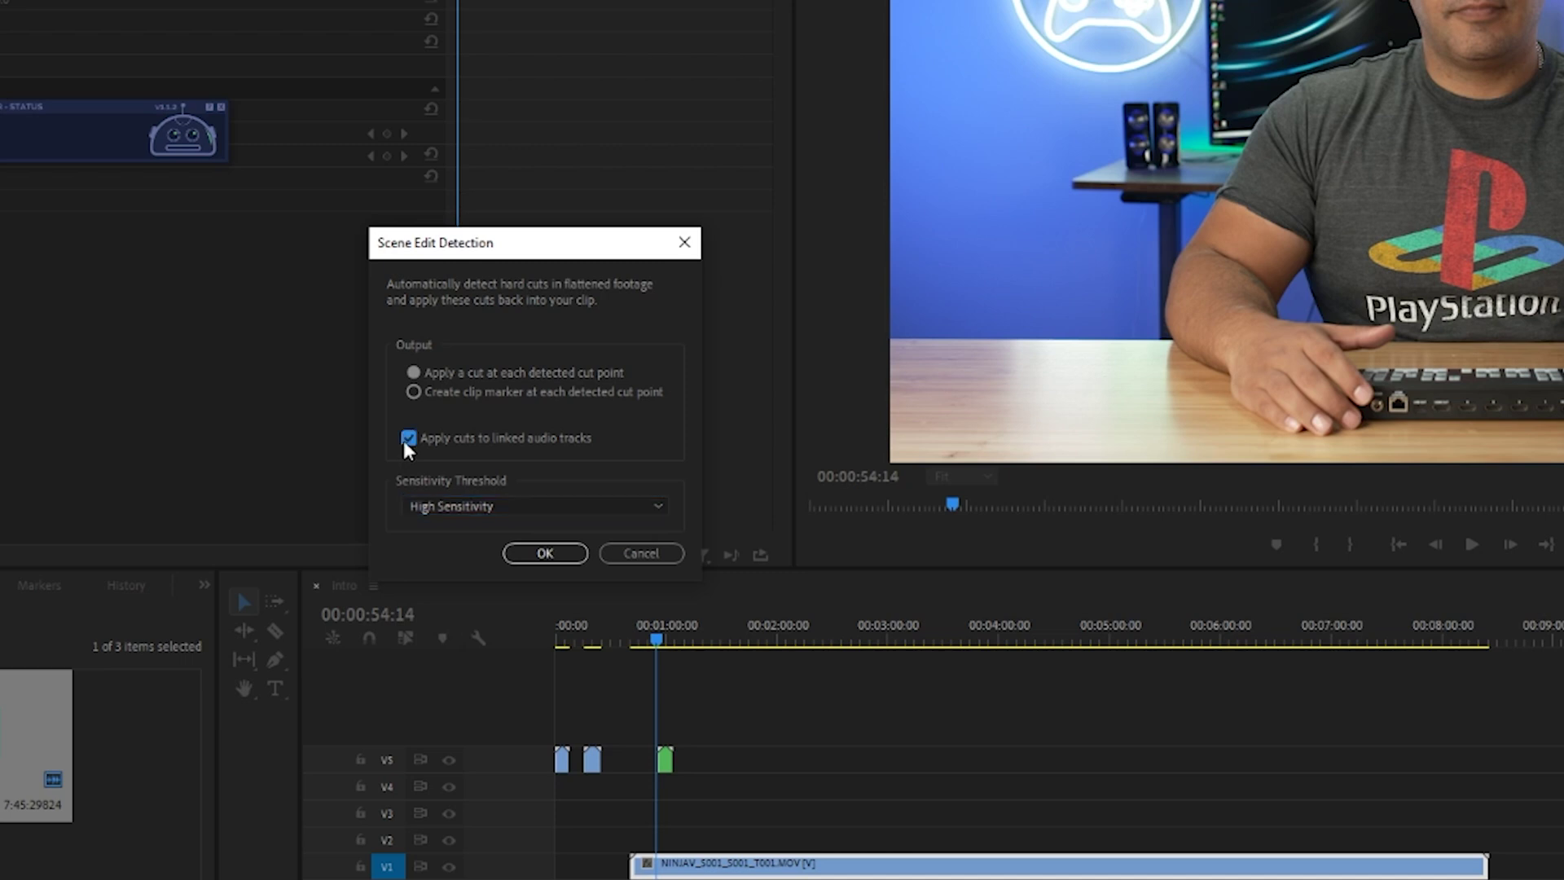
pyautogui.click(546, 554)
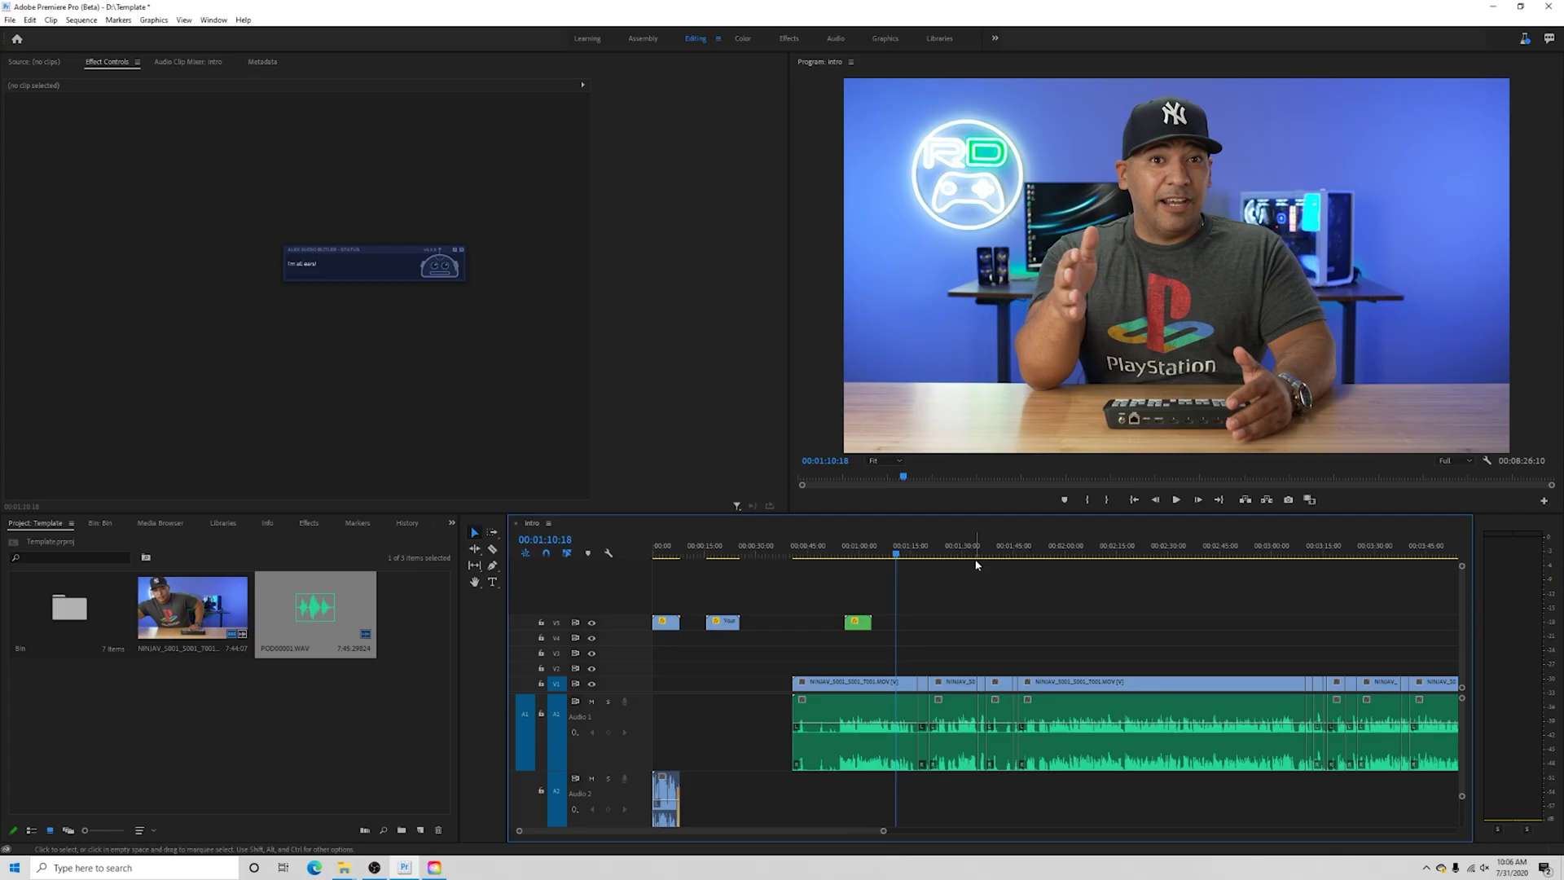
pyautogui.moveTo(897, 556); pyautogui.dragTo(1089, 554)
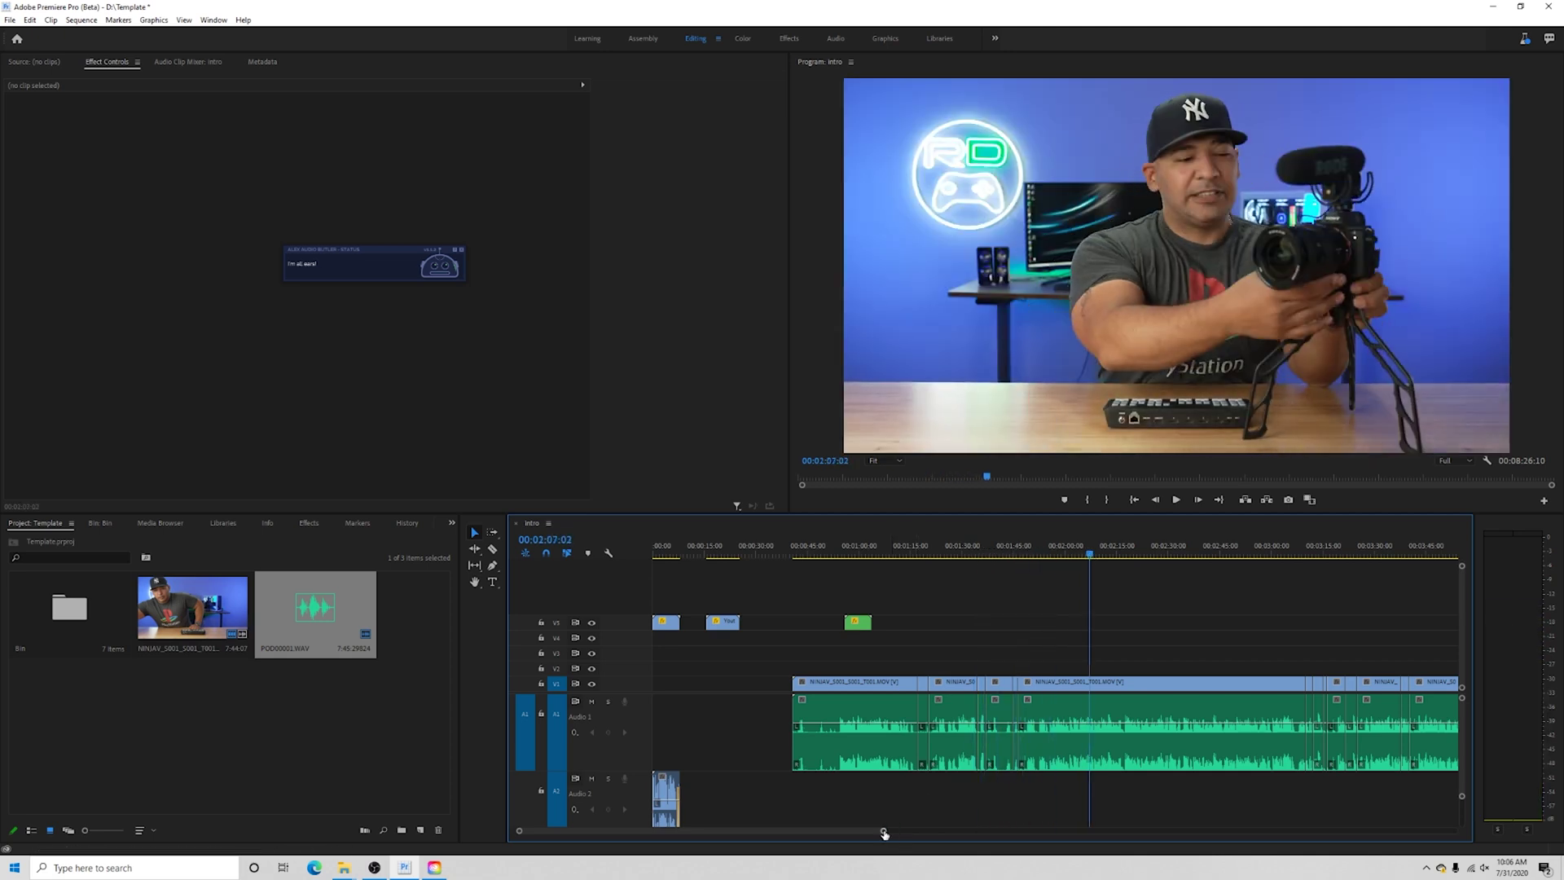
pyautogui.moveTo(883, 829); pyautogui.dragTo(950, 830)
pyautogui.moveTo(983, 556); pyautogui.dragTo(1161, 559)
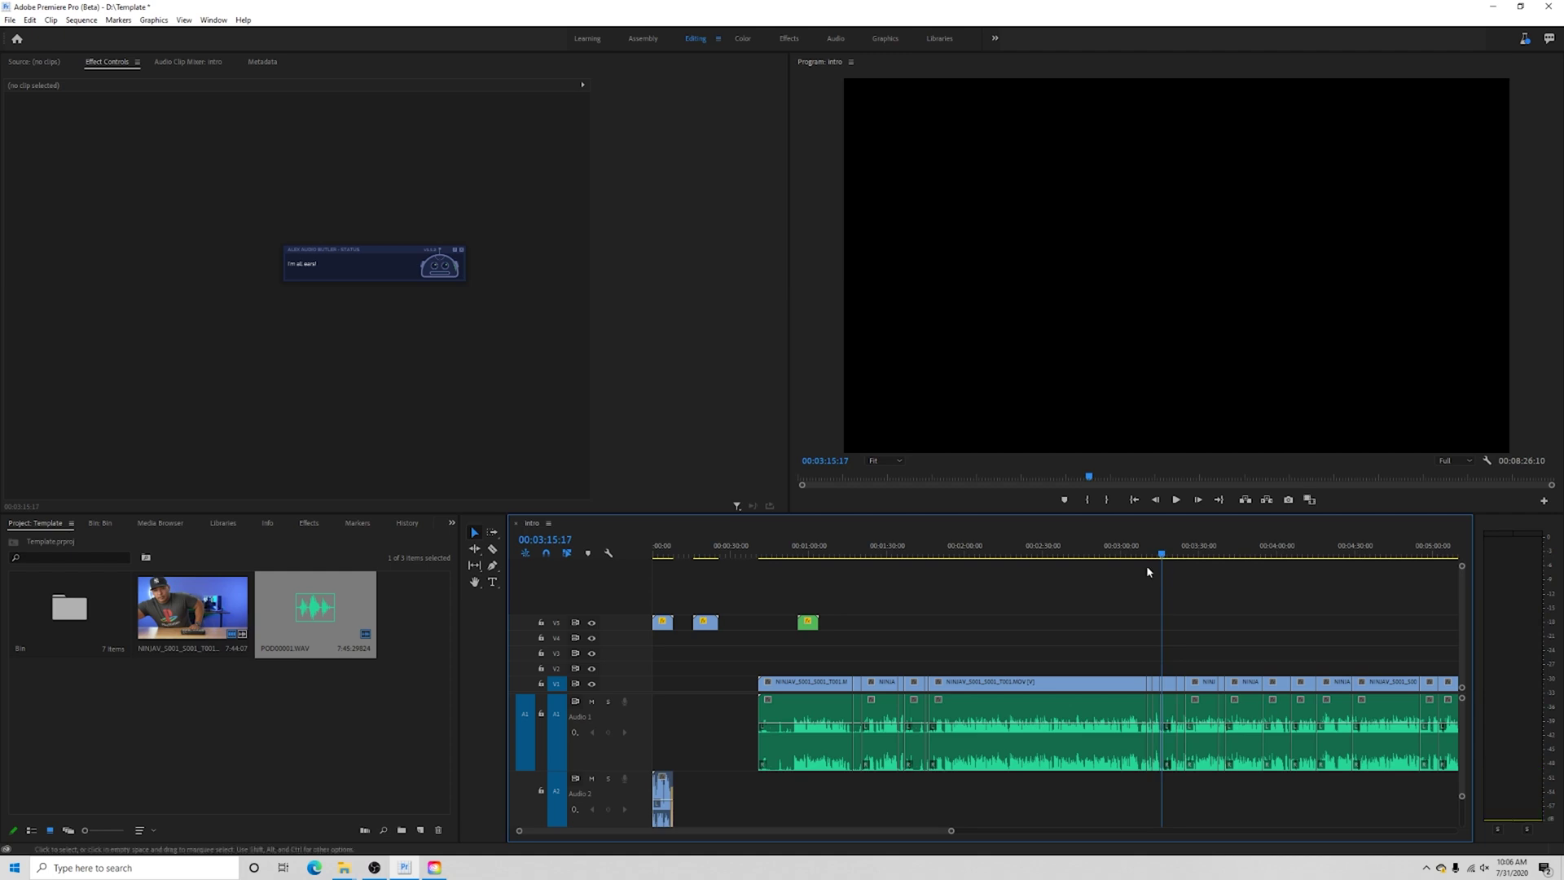
pyautogui.moveTo(951, 832); pyautogui.dragTo(910, 832)
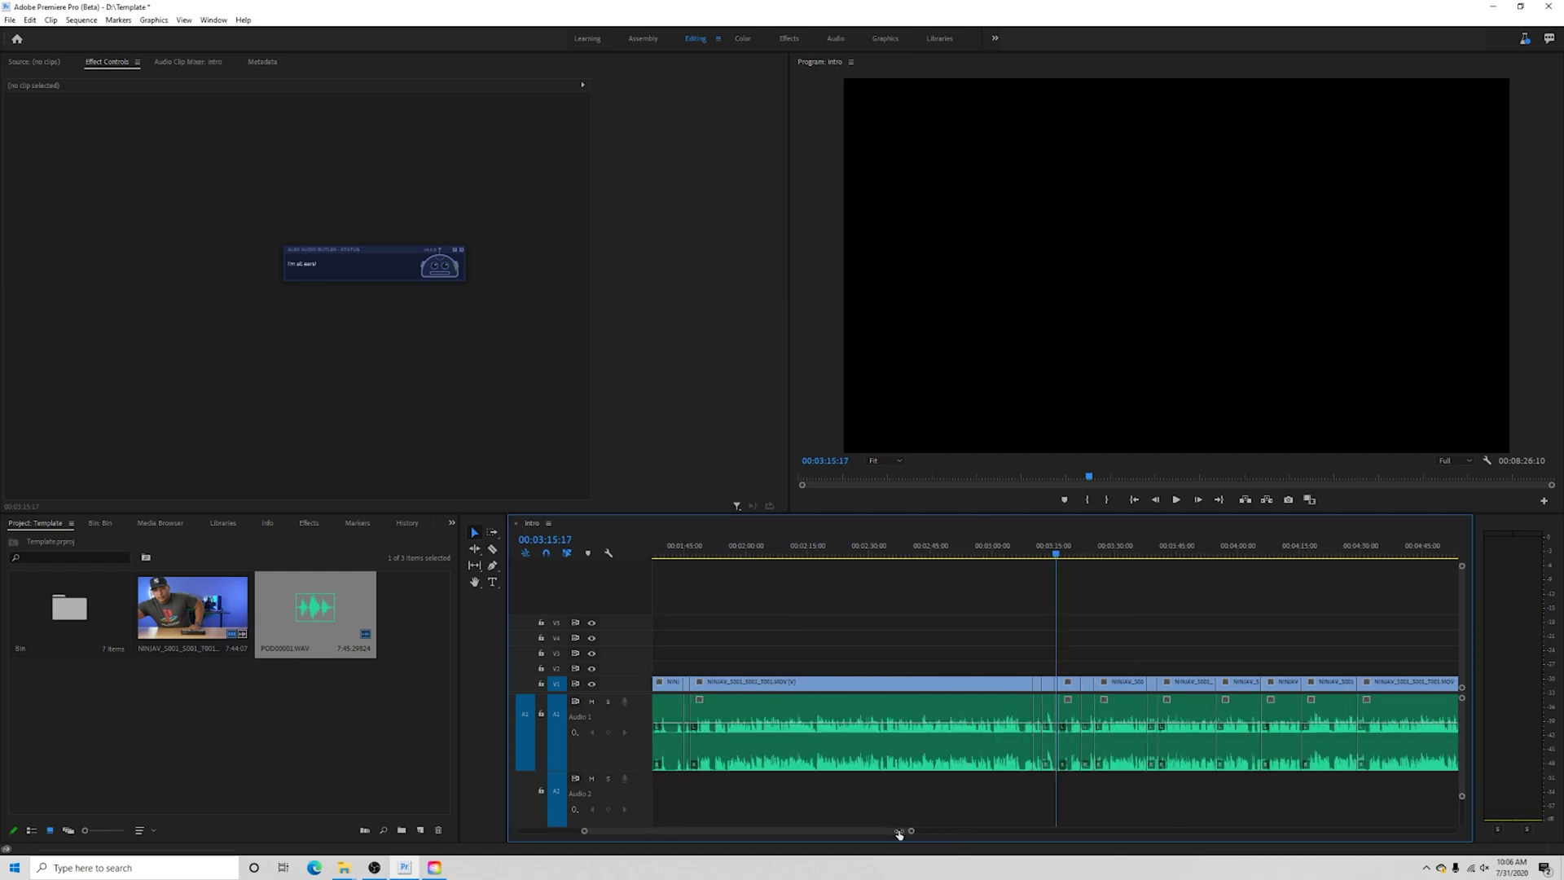
pyautogui.click(1063, 556)
pyautogui.moveTo(1062, 555); pyautogui.dragTo(1327, 551)
pyautogui.moveTo(911, 833); pyautogui.dragTo(1061, 831)
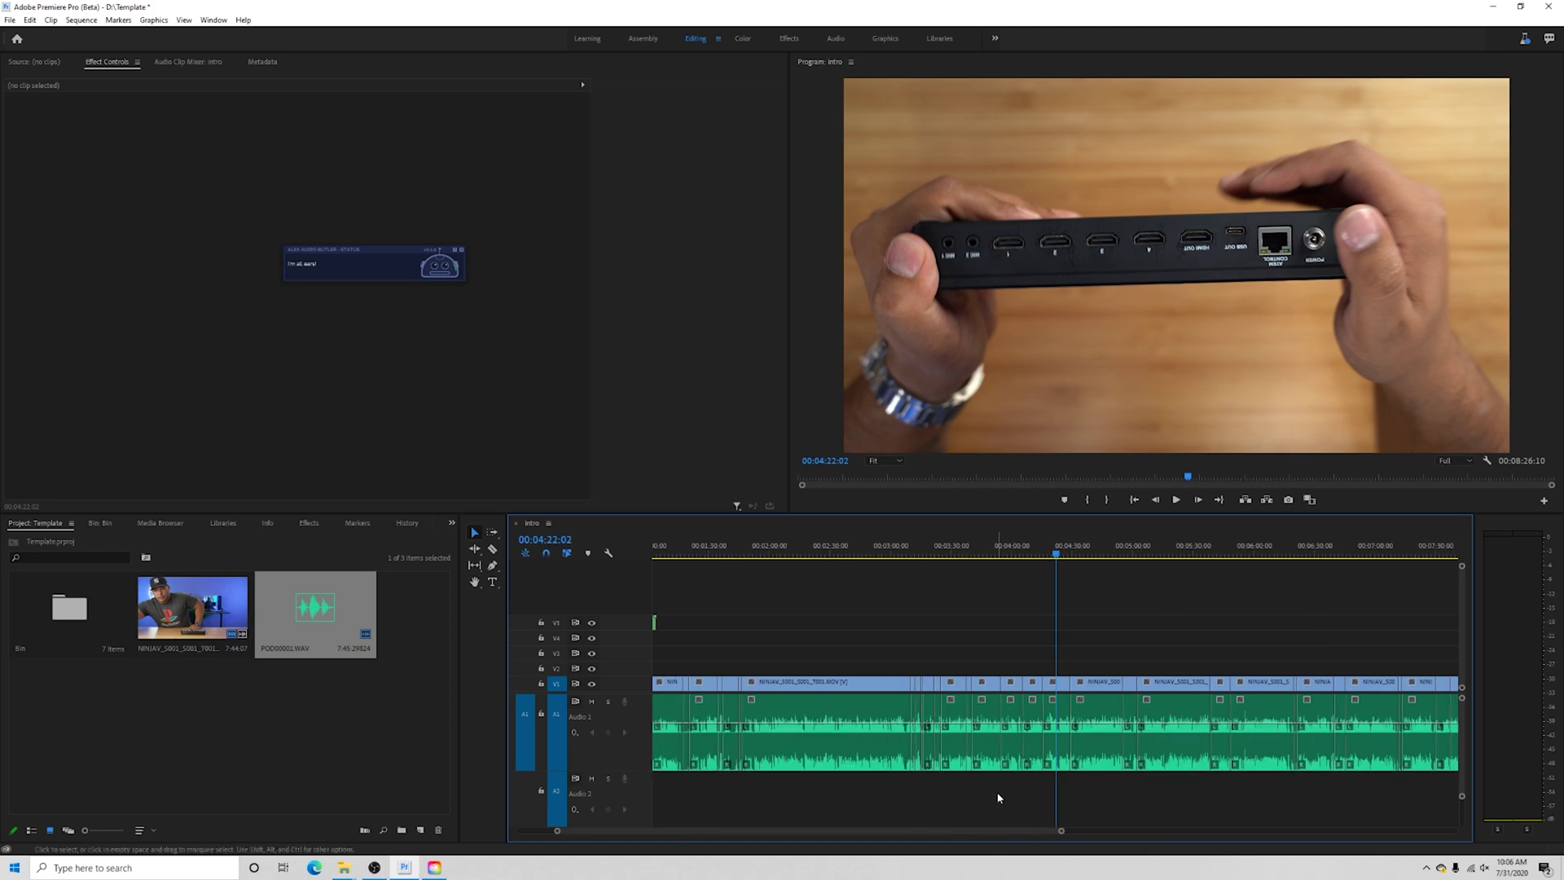
pyautogui.moveTo(1058, 556); pyautogui.dragTo(1296, 562)
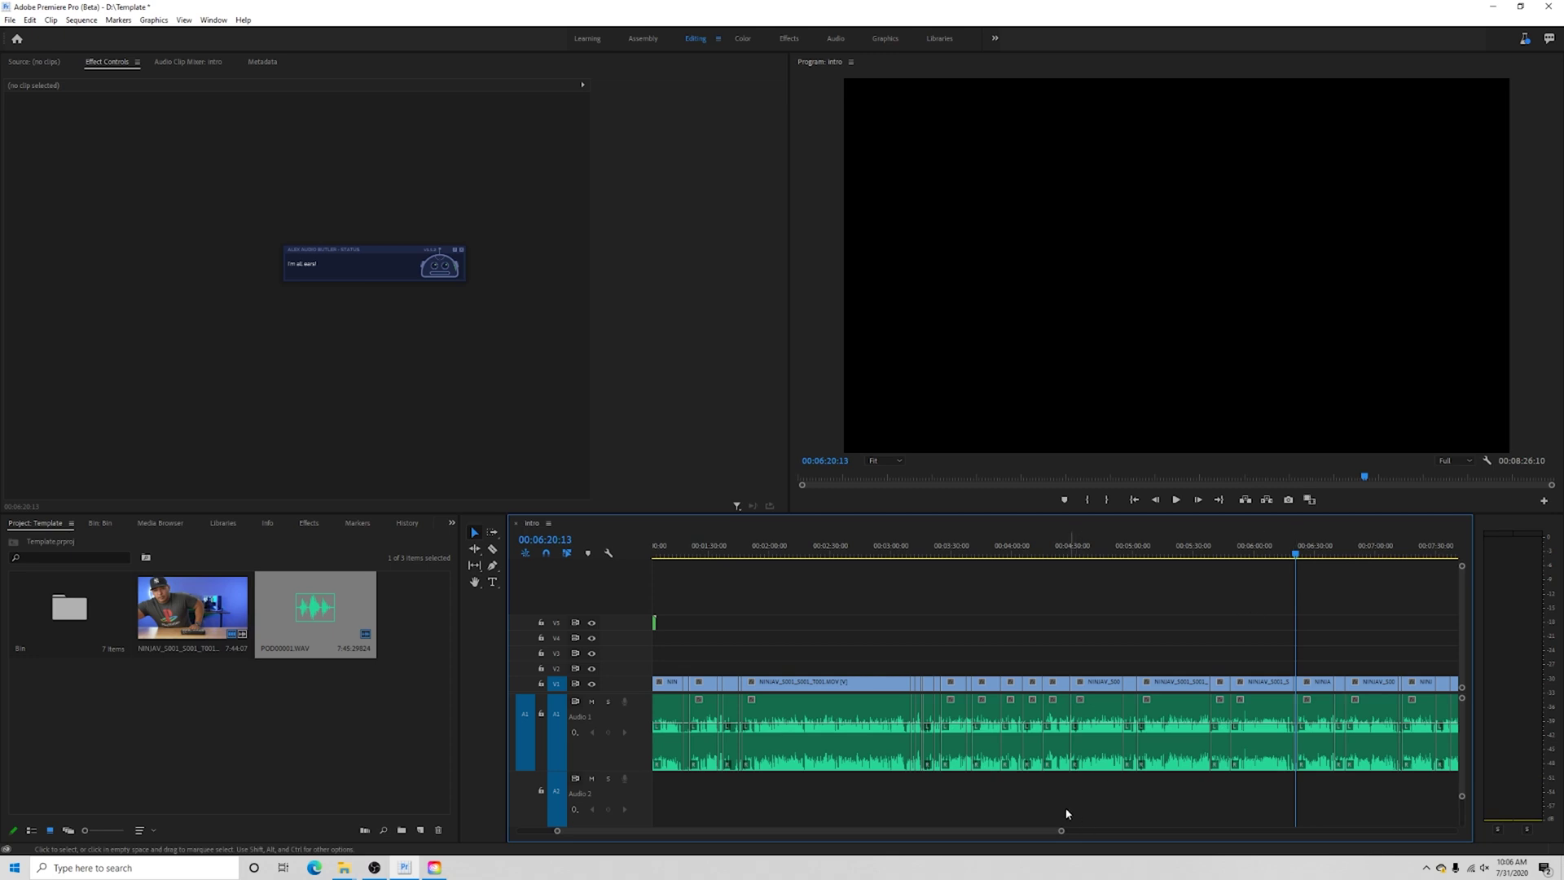
pyautogui.moveTo(1061, 834); pyautogui.dragTo(976, 832)
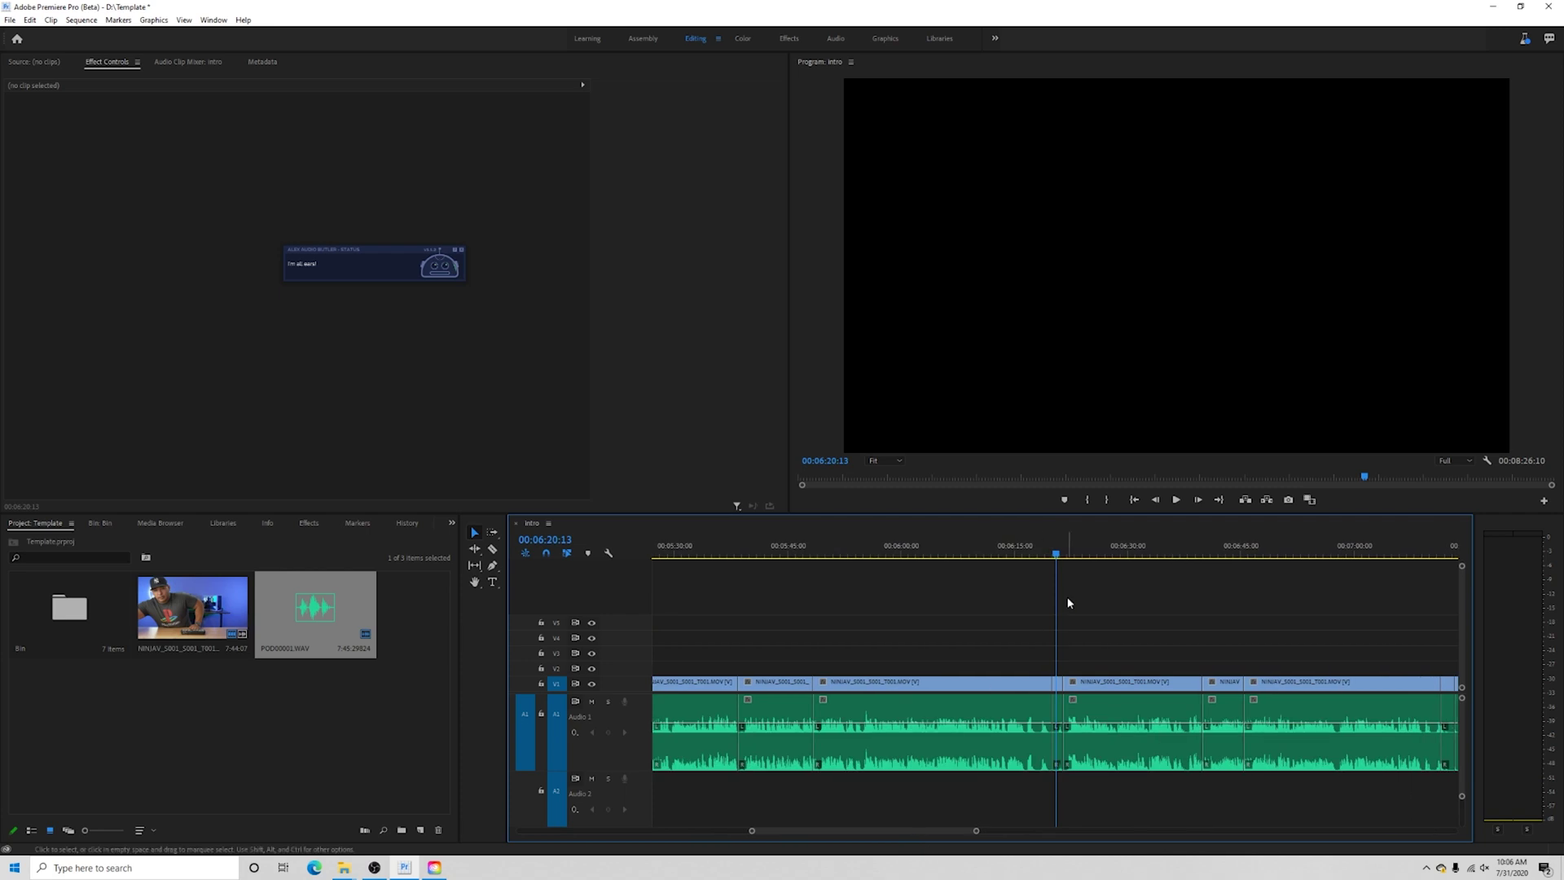
pyautogui.moveTo(1055, 557); pyautogui.dragTo(1225, 557)
pyautogui.scroll(-5, 977, 833)
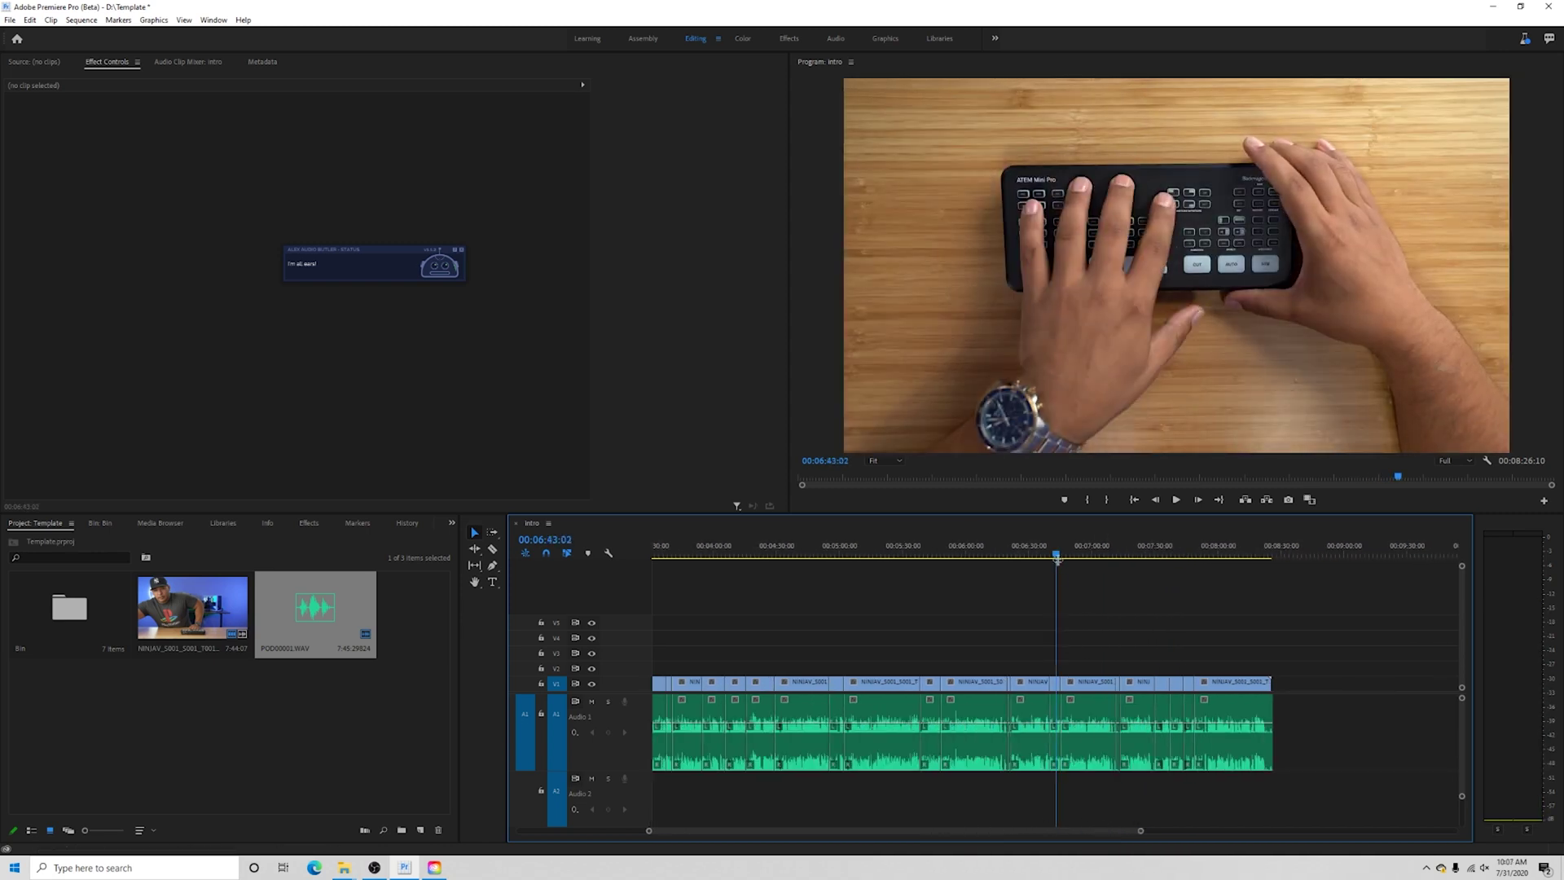
pyautogui.click(1085, 557)
pyautogui.moveTo(1090, 562); pyautogui.dragTo(1190, 562)
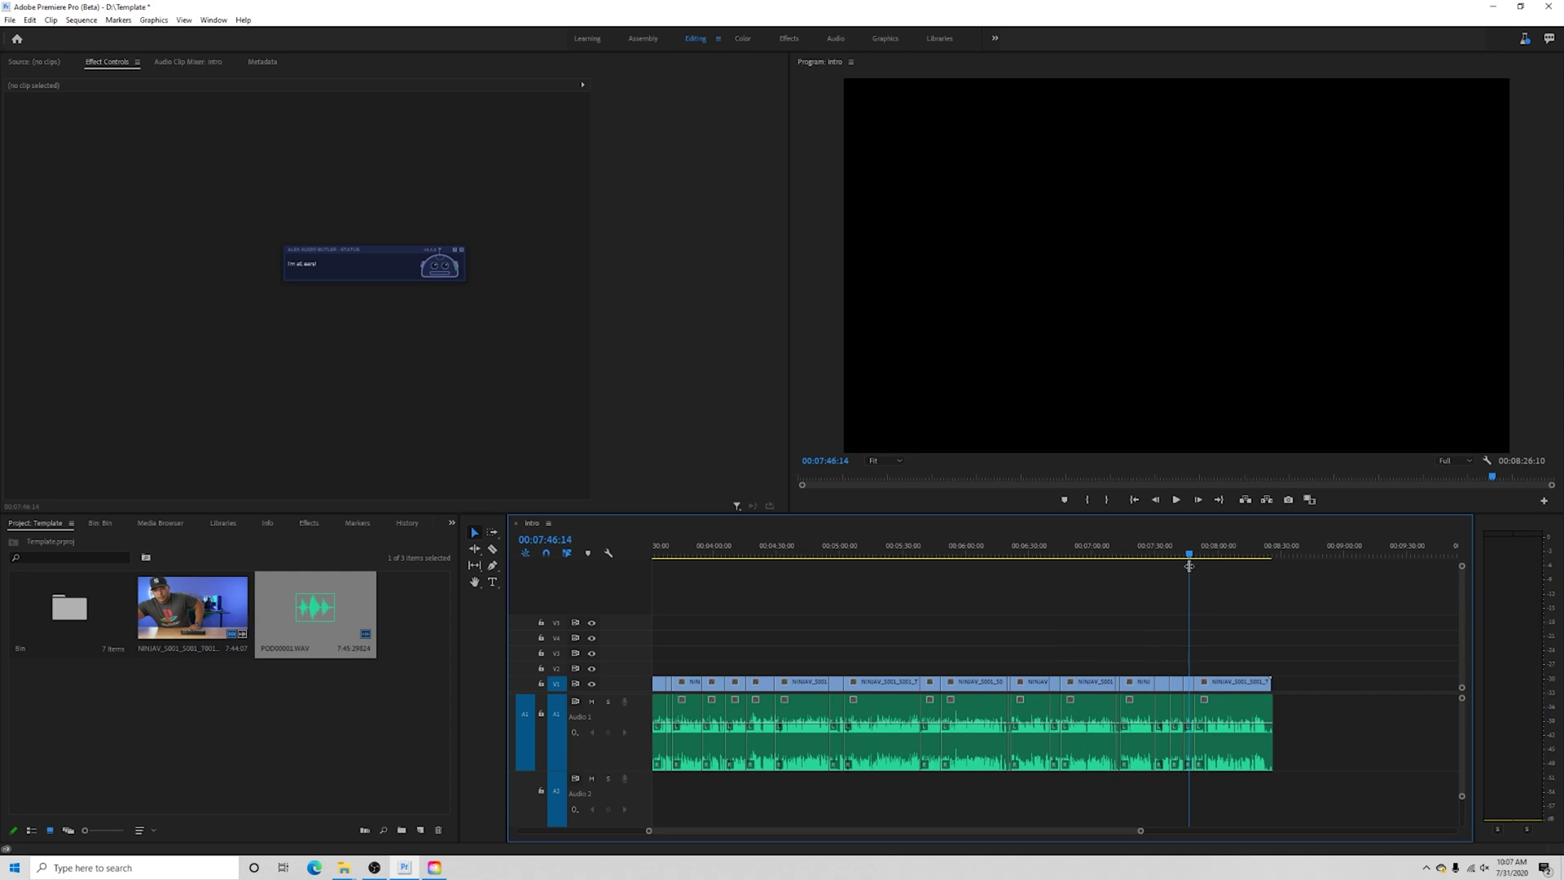
# Delete the short shot near 7:46 and ripple-delete the leftover gap.
pyautogui.click(1189, 683)
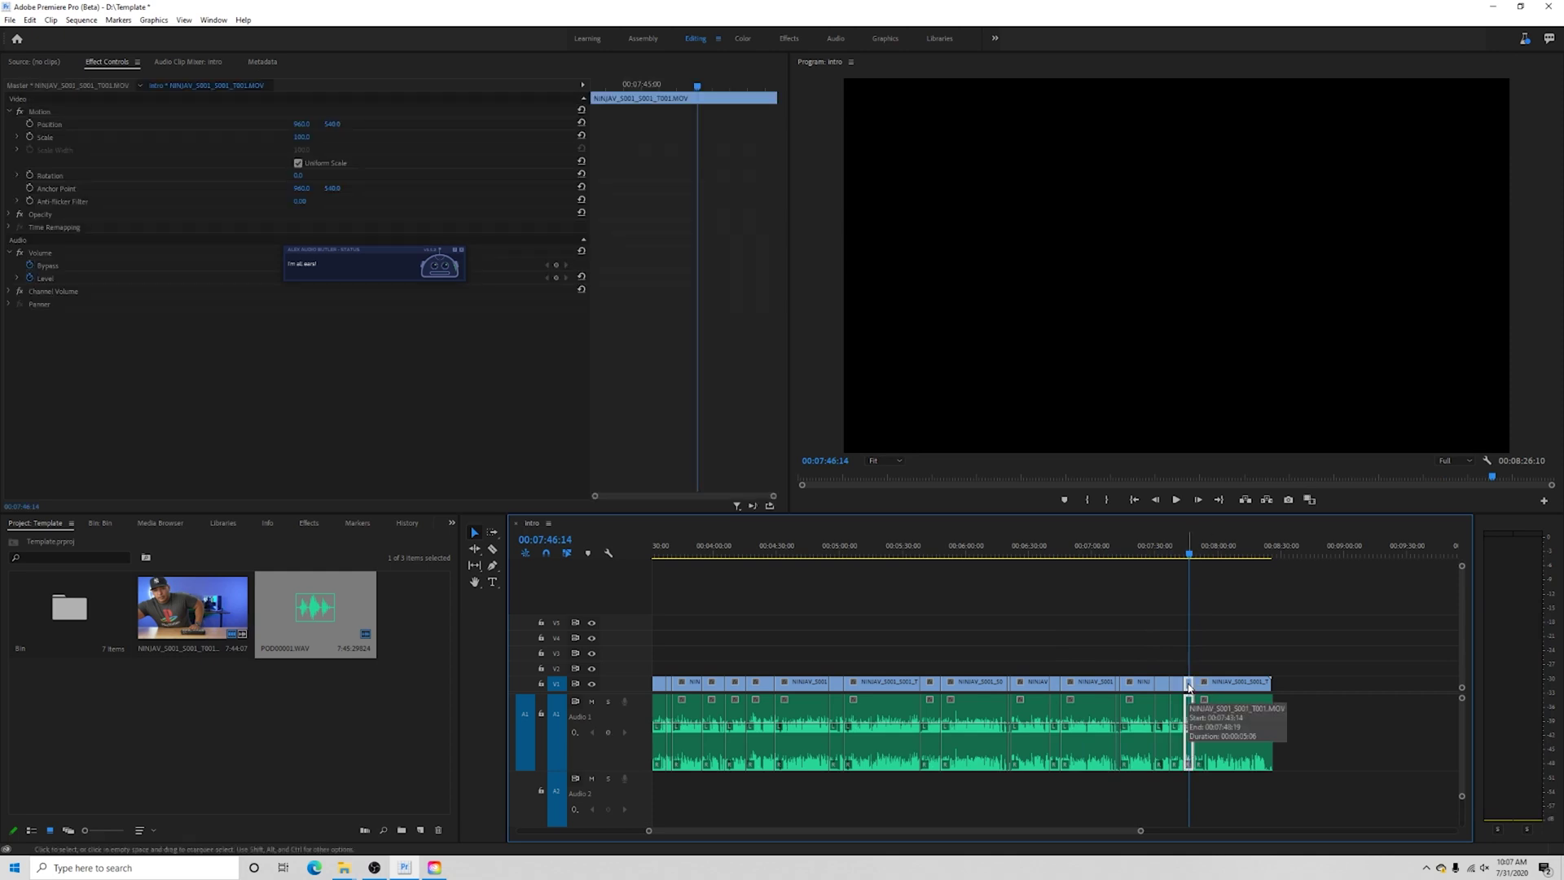
pyautogui.press('Delete')
pyautogui.rightClick(1191, 687)
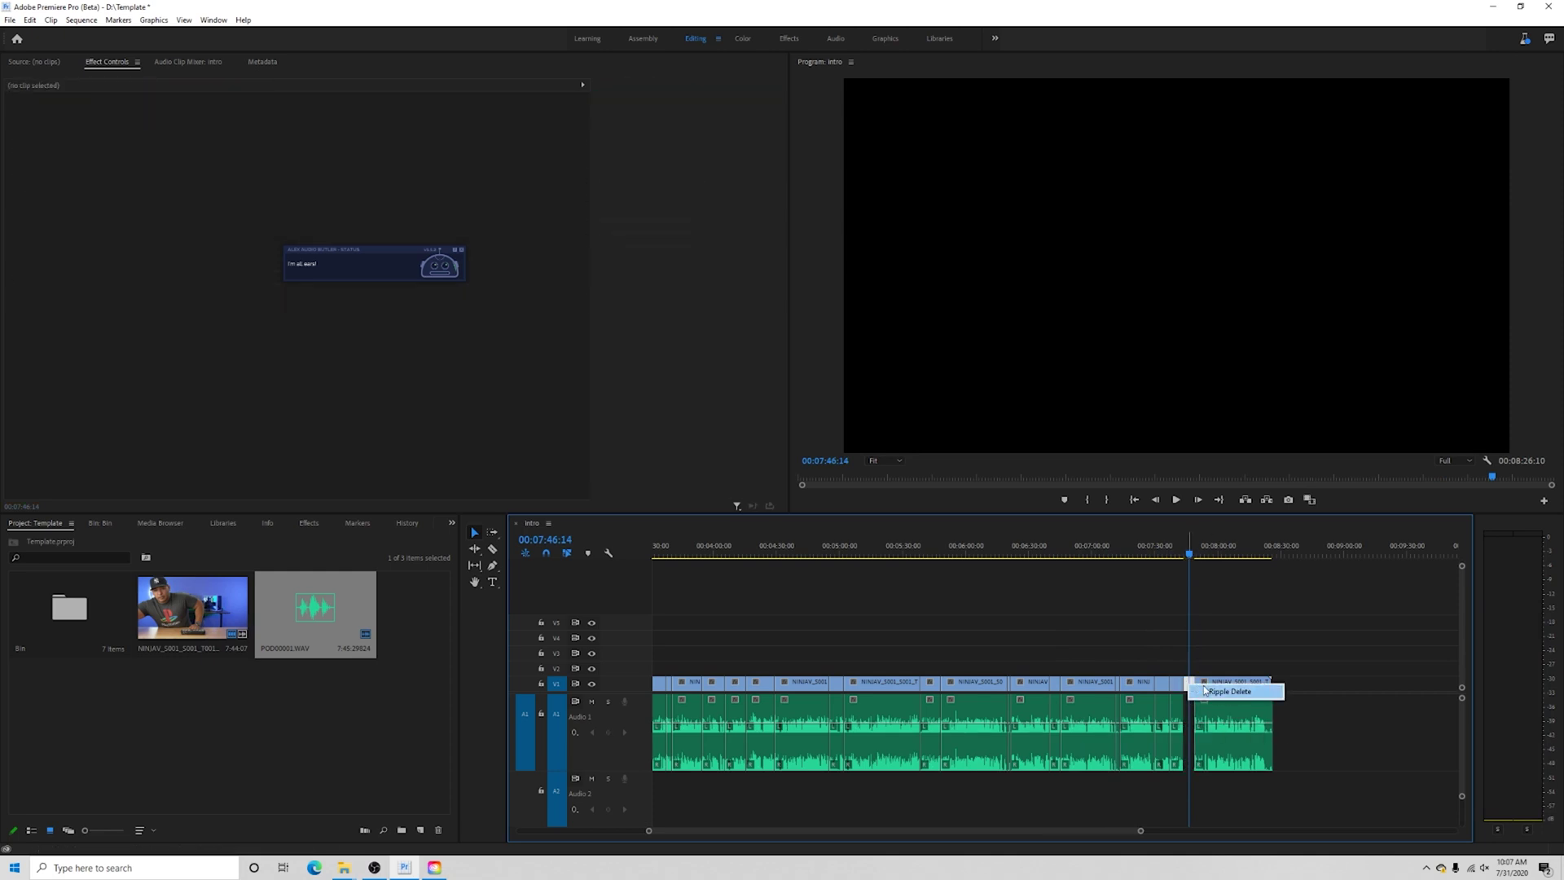
pyautogui.click(1230, 690)
# Play back across the removed shot to check the edit, ending in the final shot.
pyautogui.moveTo(1184, 557); pyautogui.dragTo(1179, 559)
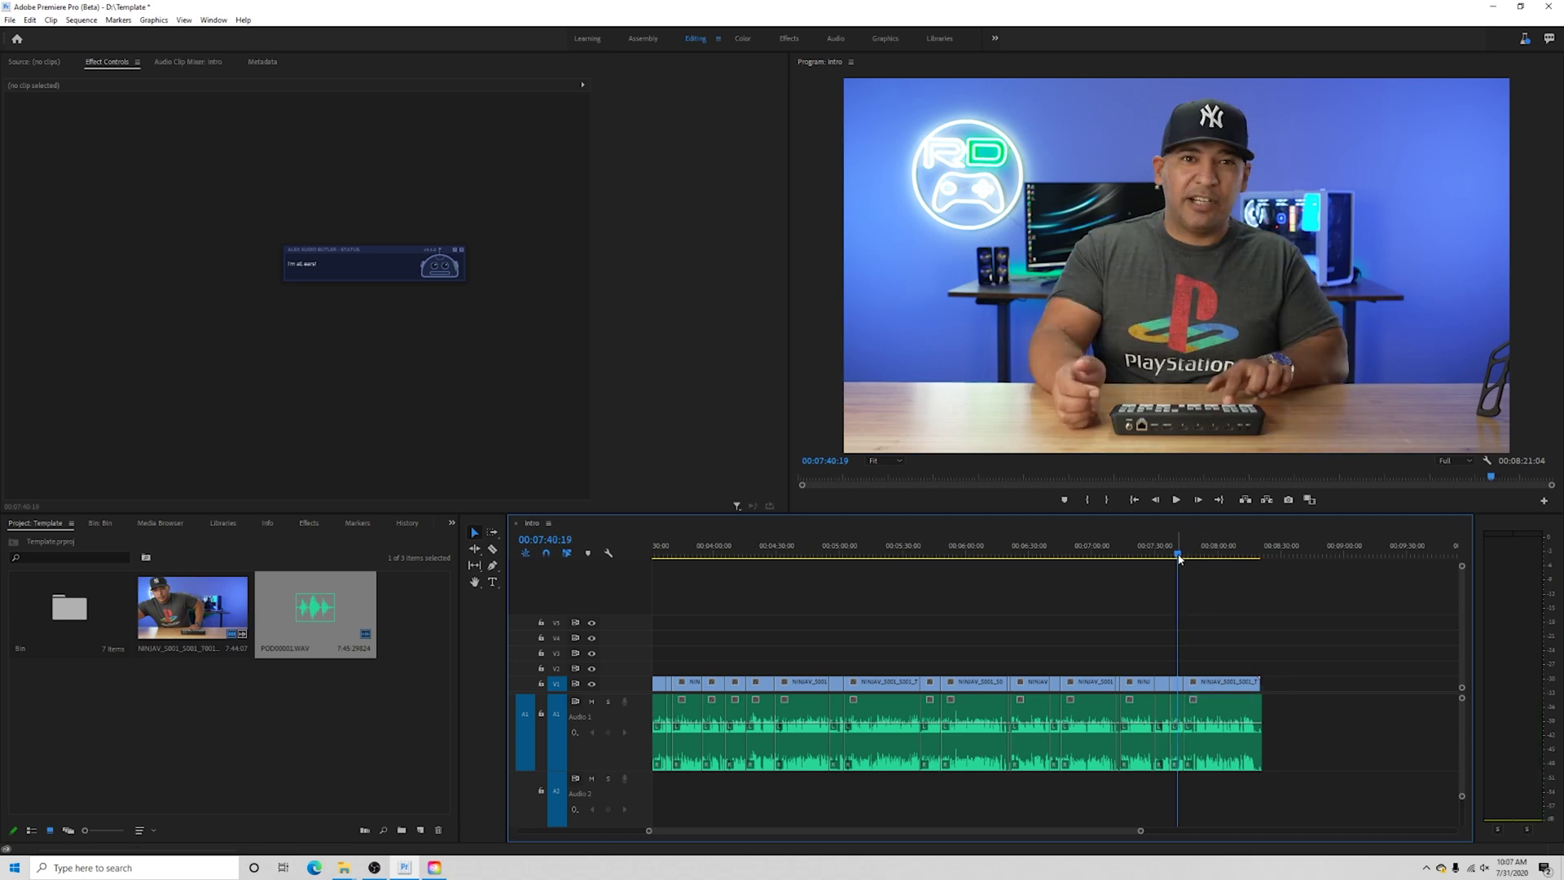
pyautogui.press('space')
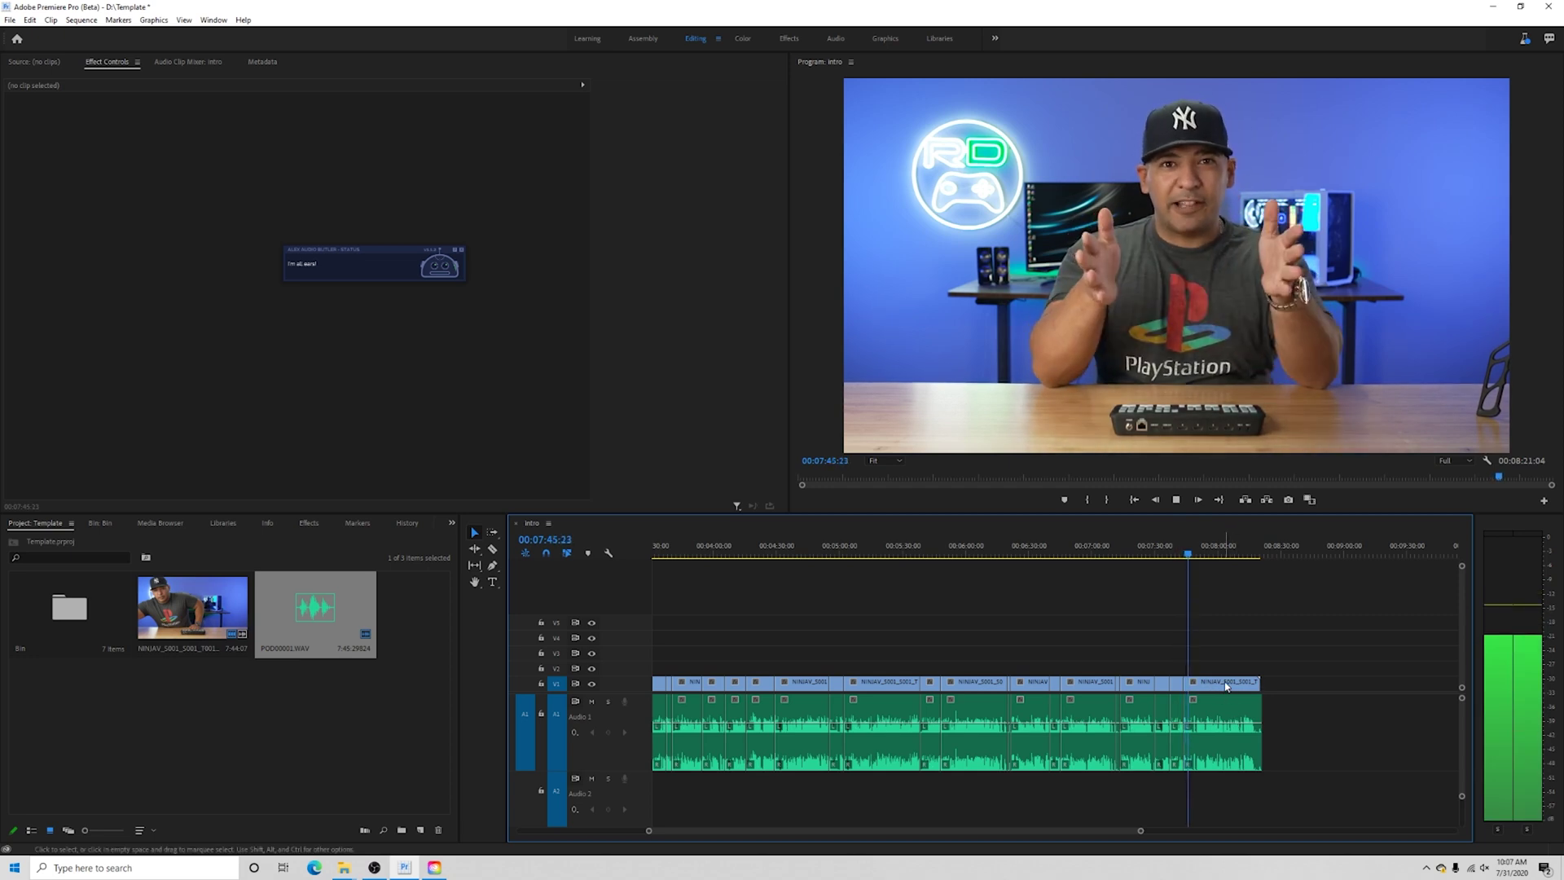
pyautogui.moveTo(1188, 559); pyautogui.dragTo(1201, 559)
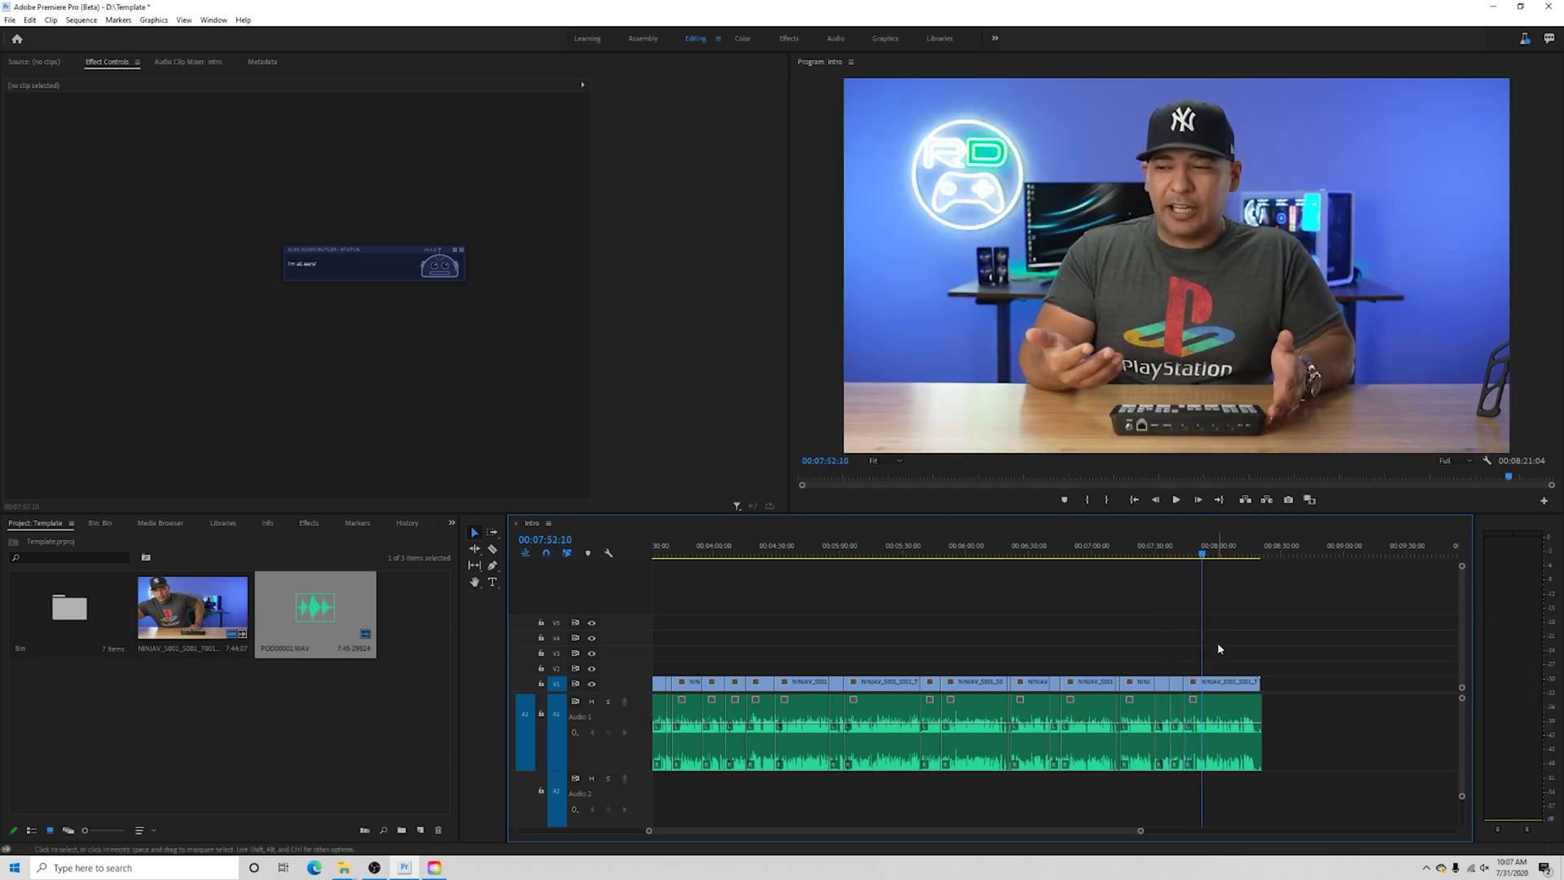
# Scale the final shot to 130, lower its Position Y, and play it back.
pyautogui.click(1228, 686)
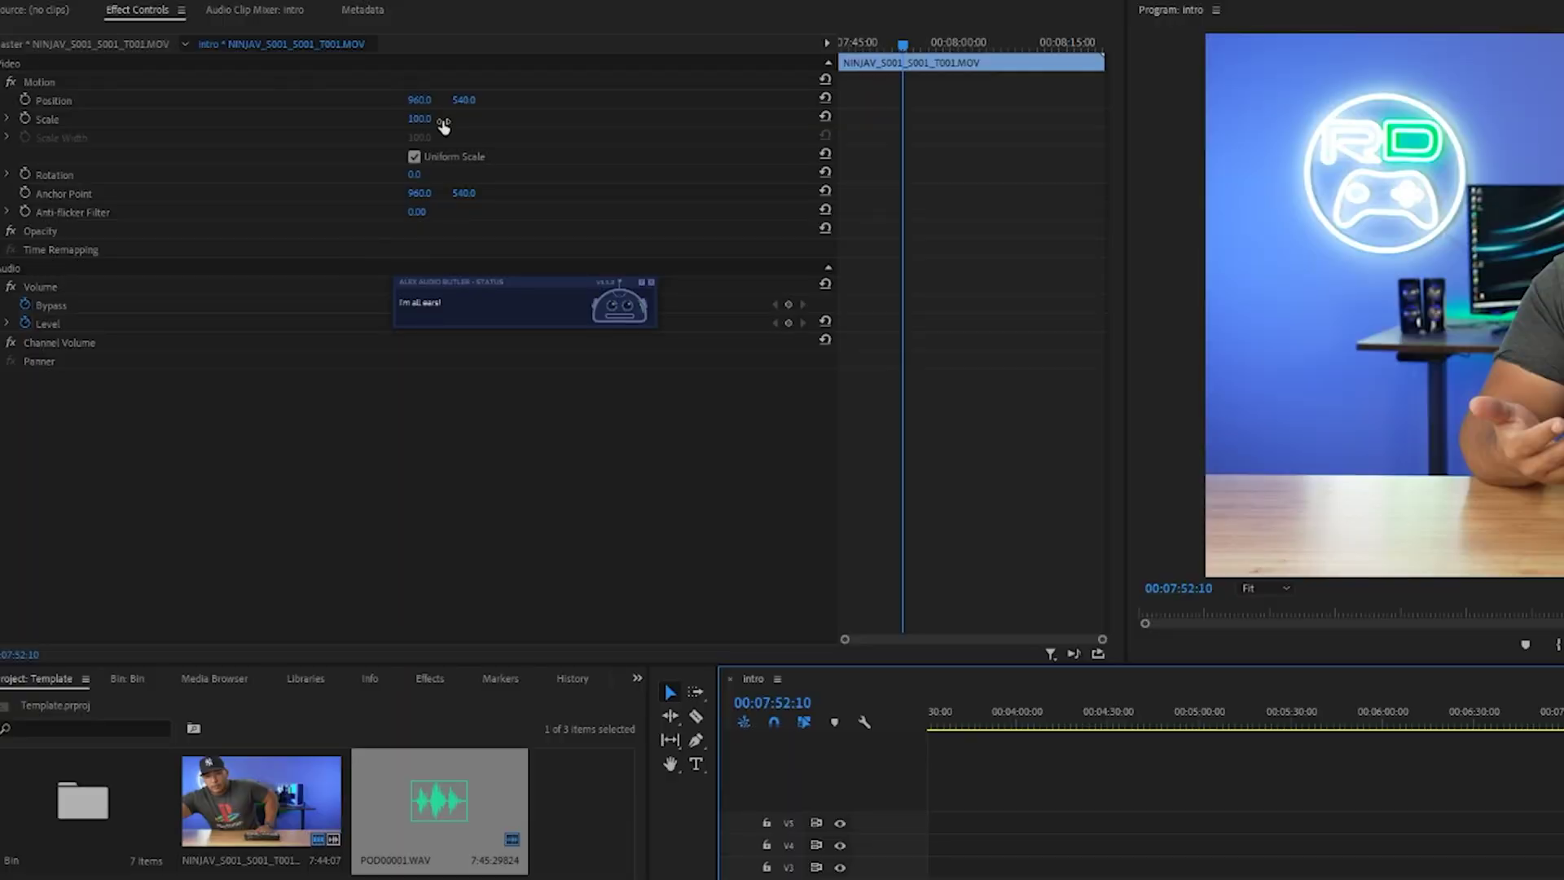
pyautogui.click(430, 115)
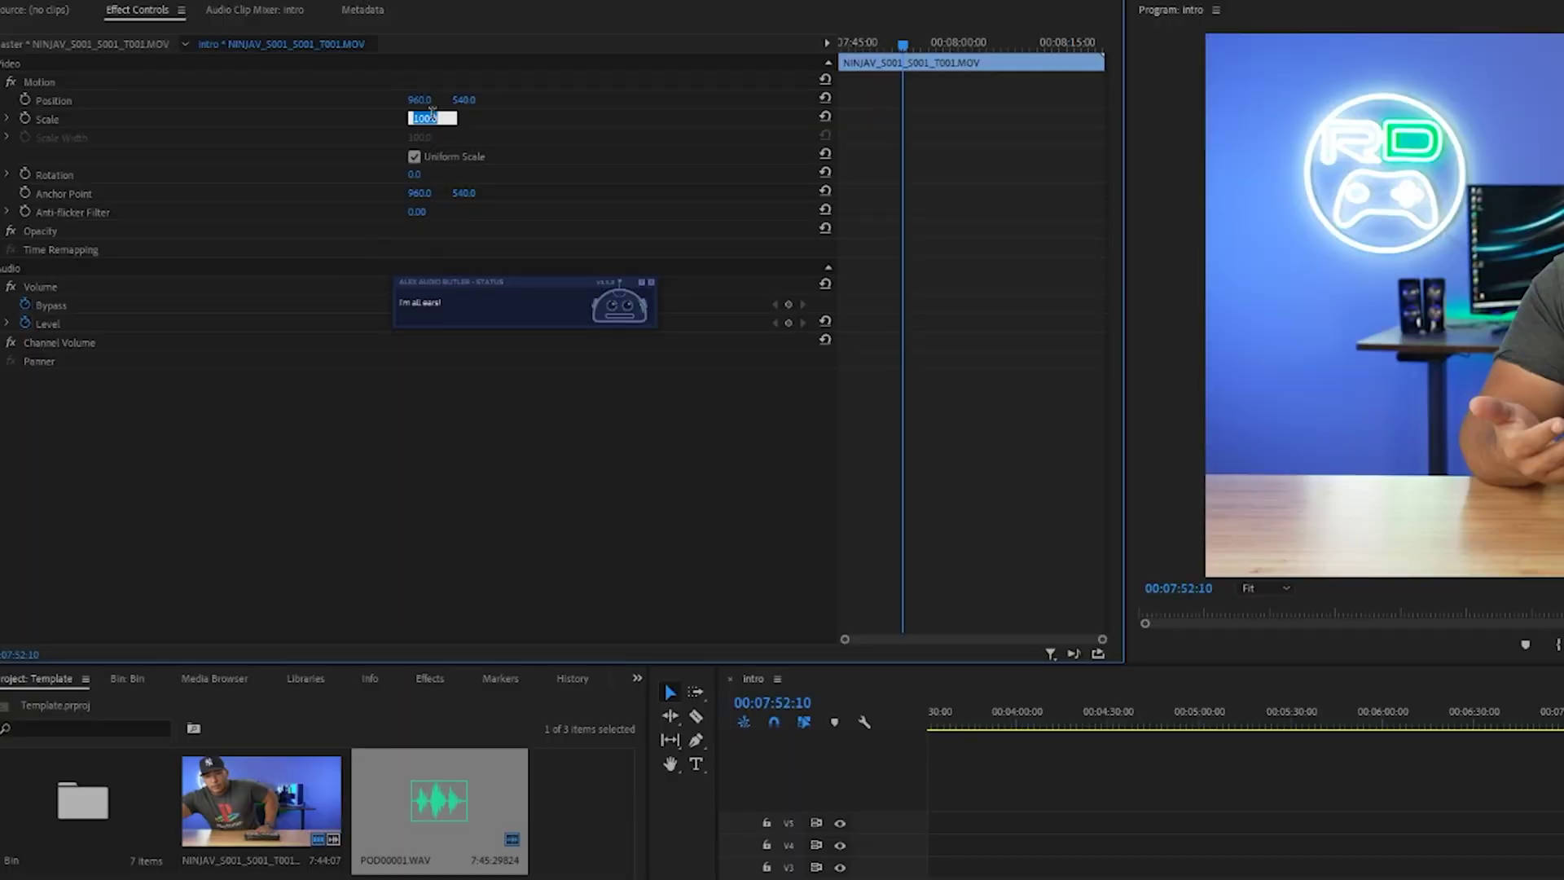
pyautogui.write('130')
pyautogui.press('Return')
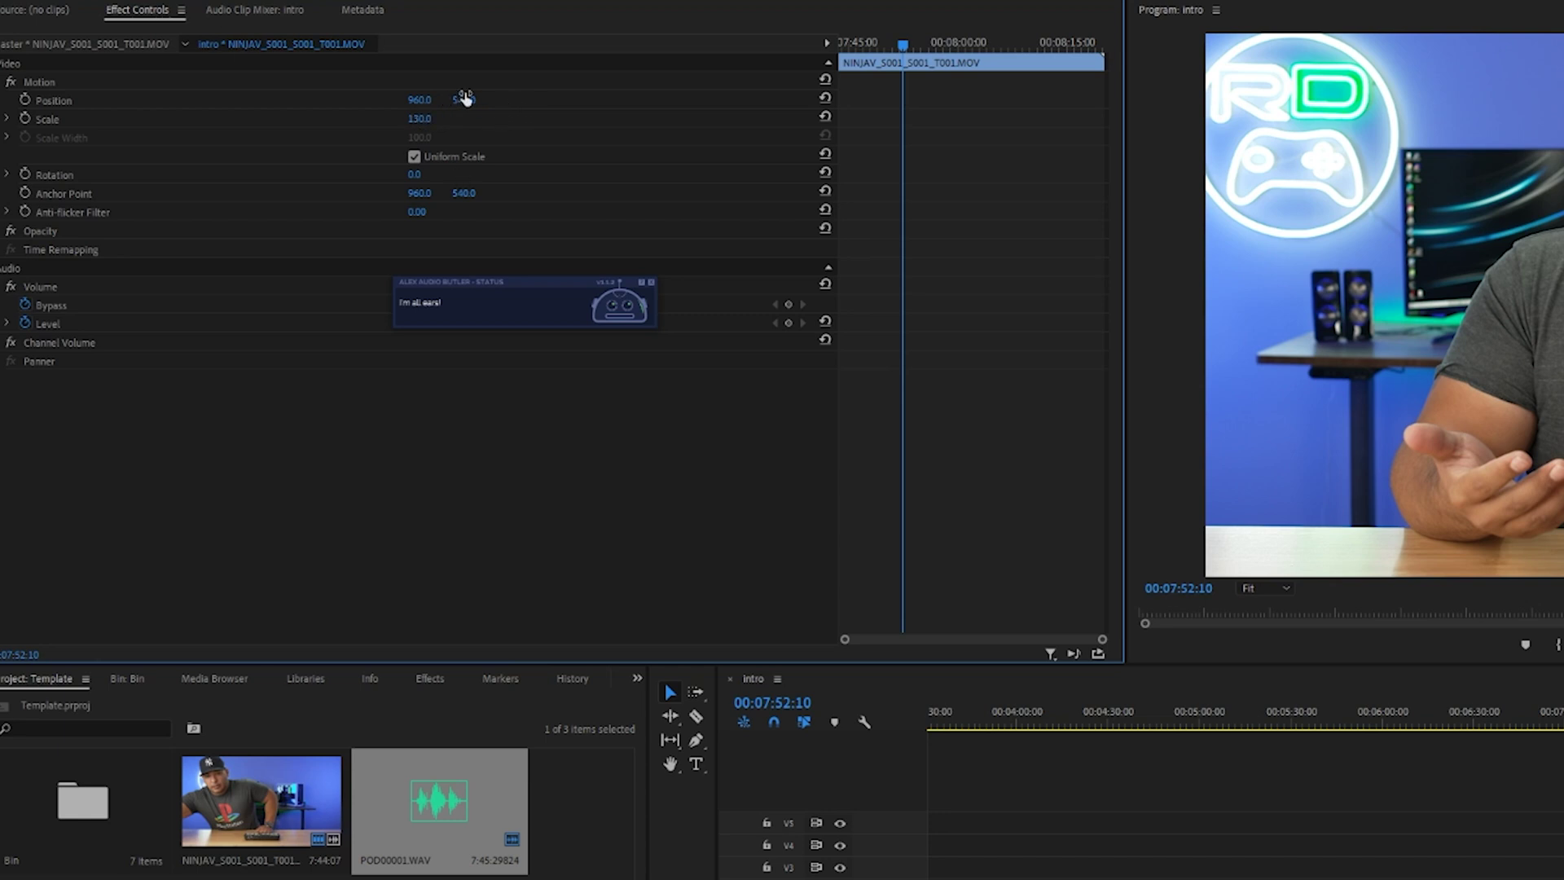
pyautogui.moveTo(464, 97); pyautogui.dragTo(576, 98)
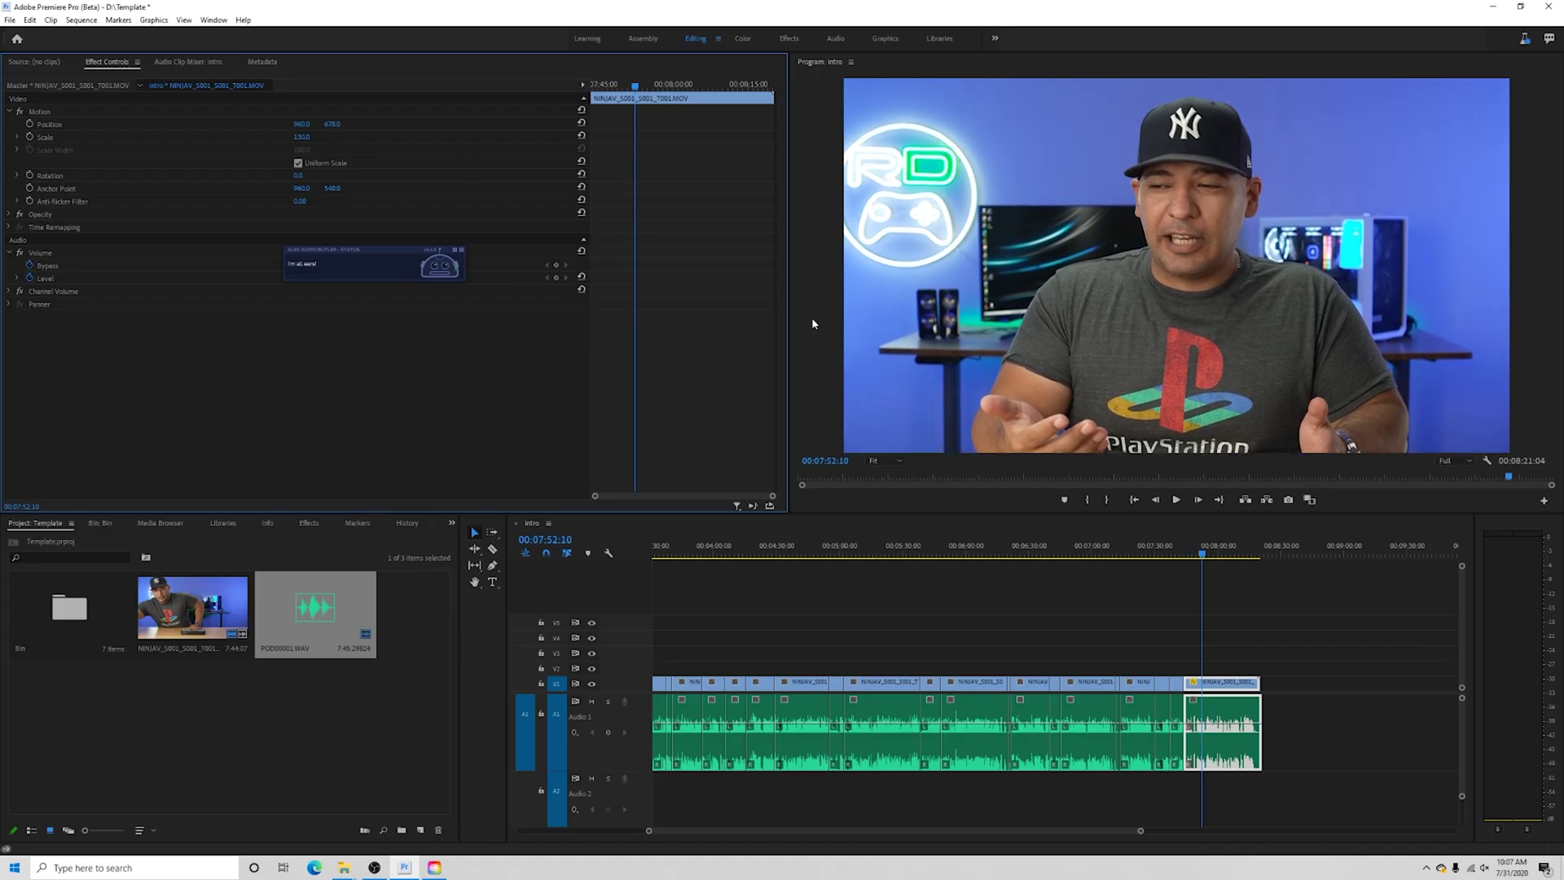
pyautogui.moveTo(1201, 554); pyautogui.dragTo(1184, 554)
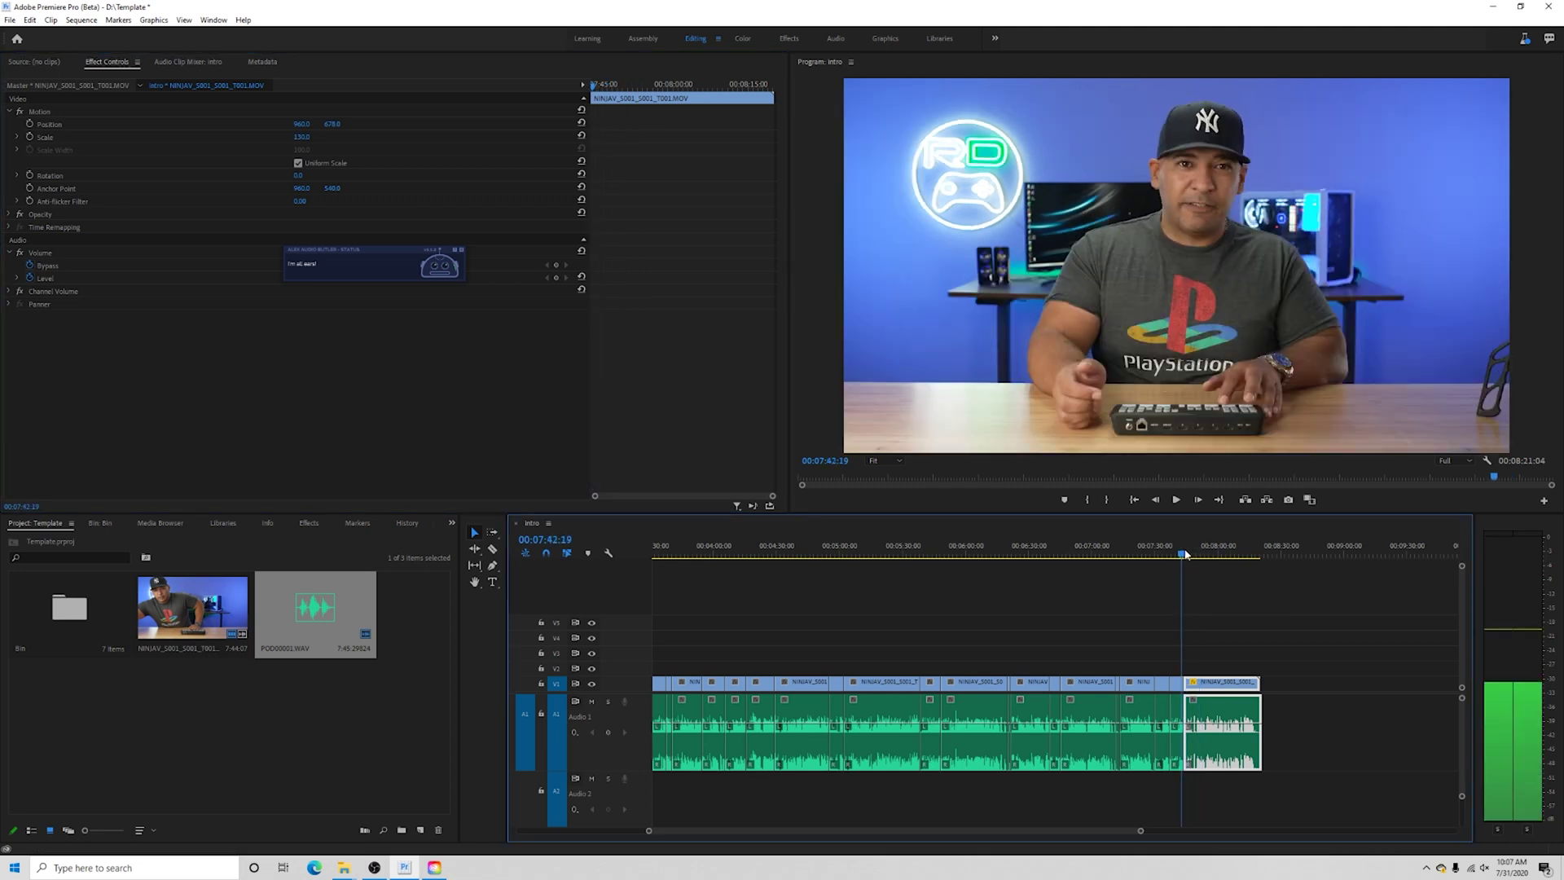
pyautogui.press('space')
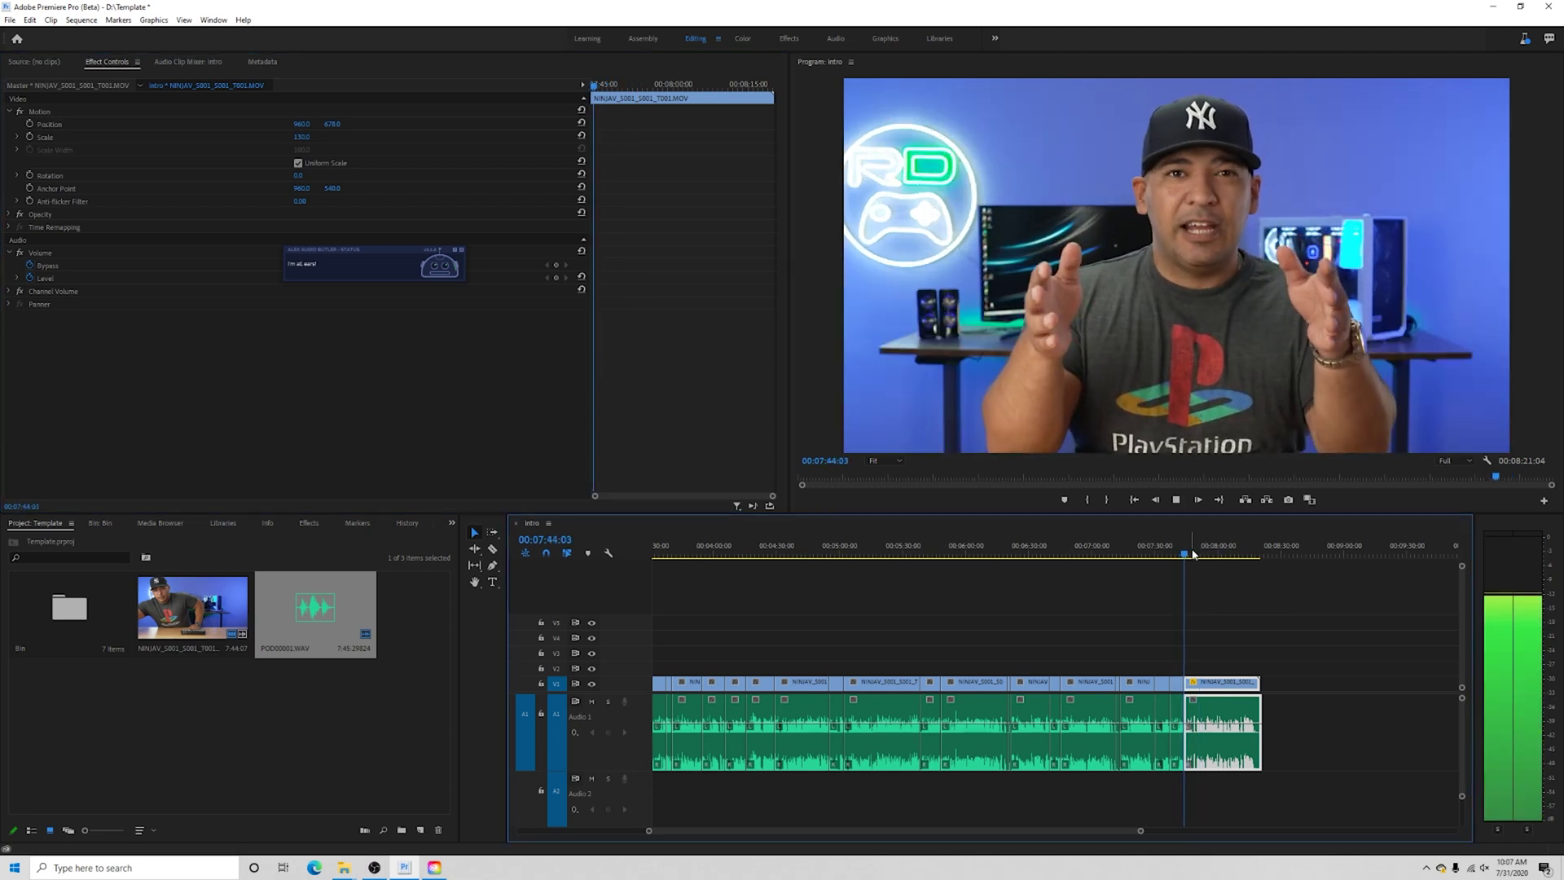